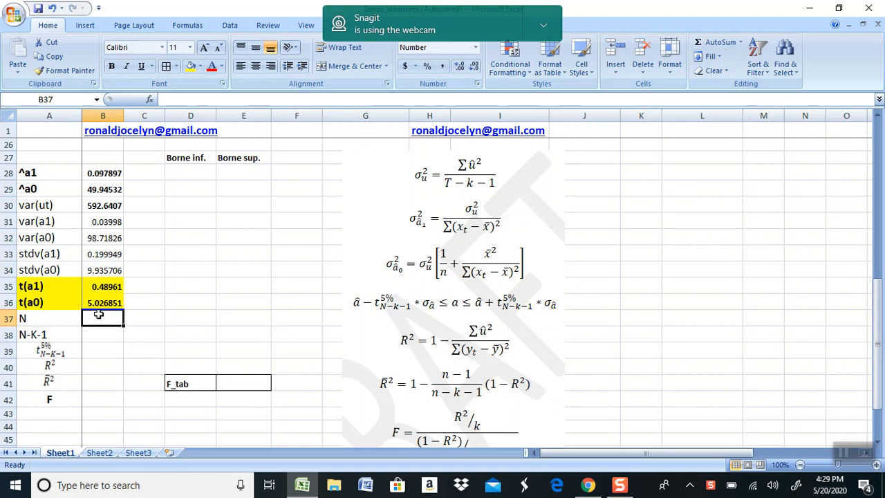
Step: Calculate N in cell B37 with a COUNT formula over the xt values in B3:B23
text(=coj)
key(BackSpace)
text(un)
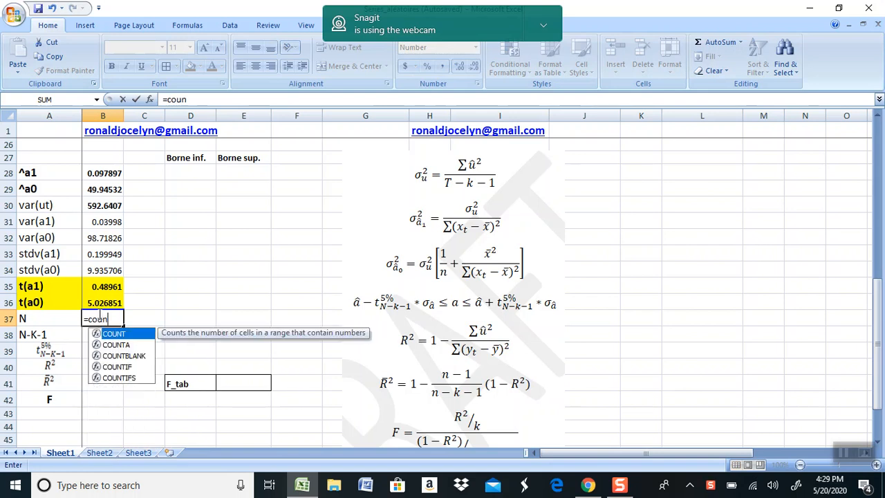
double_click(120, 334)
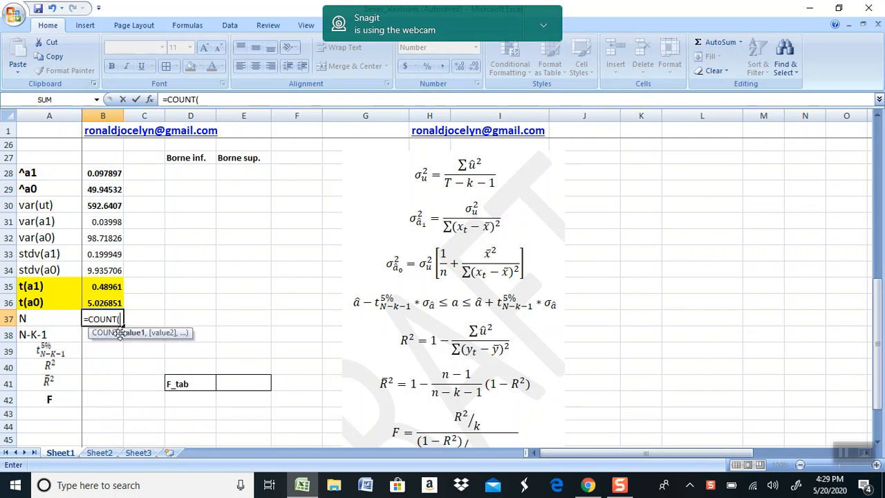
click(108, 171)
key(Up)
key(Up)
key(Up)
key(Up)
key(Up)
key(Up)
key(Up)
key(Up)
key(Up)
key(Up)
key(Up)
key(Up)
key(Up)
key(Up)
key(Down)
key(Down)
key(Down)
key(Down)
key(Down)
key(Down)
key(Down)
key(Down)
key(Down)
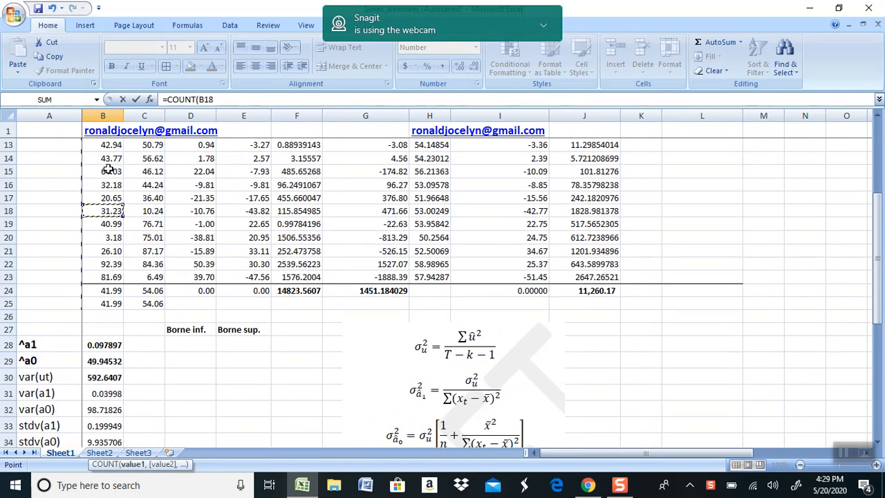
key(shift+Up)
key(shift+Up)
key(shift+Up)
key(shift+Up)
key(shift+Up)
key(shift+Up)
key(shift+Up)
key(shift+Up)
key(shift+Up)
key(shift+Up)
key(shift+Up)
key(shift+Up)
key(shift+Up)
key(shift+Up)
key(shift+Up)
key(shift+Up)
key(shift+Up)
key(shift+Up)
key(shift+Up)
key(shift+Up)
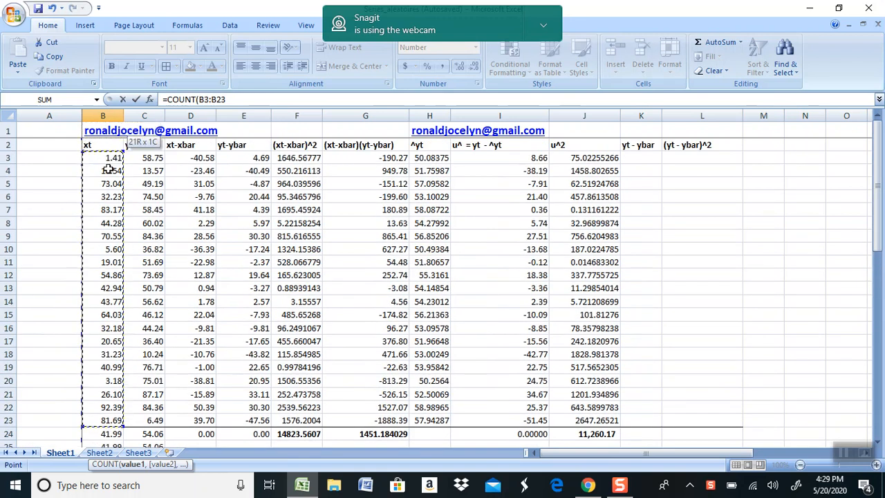
key(Return)
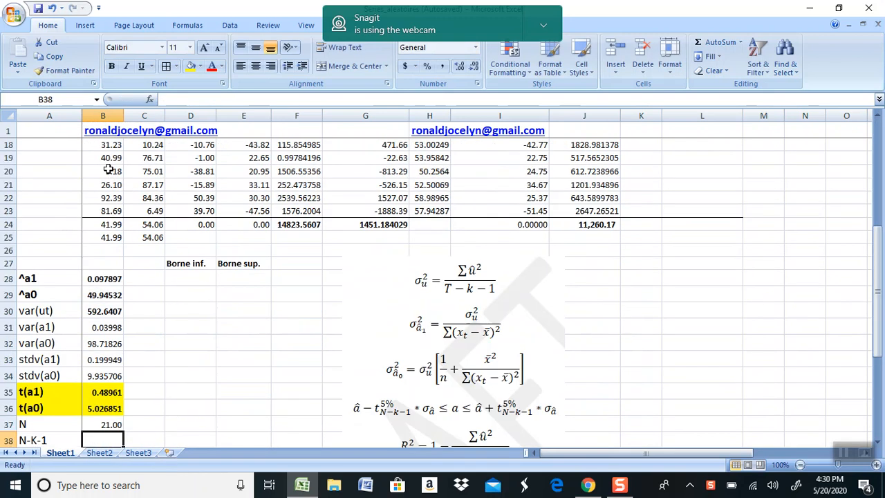
Step: Calculate the N-K-1 degrees of freedom in cell B38 with the formula =B37-1-1
scroll(109, 170, down, 2)
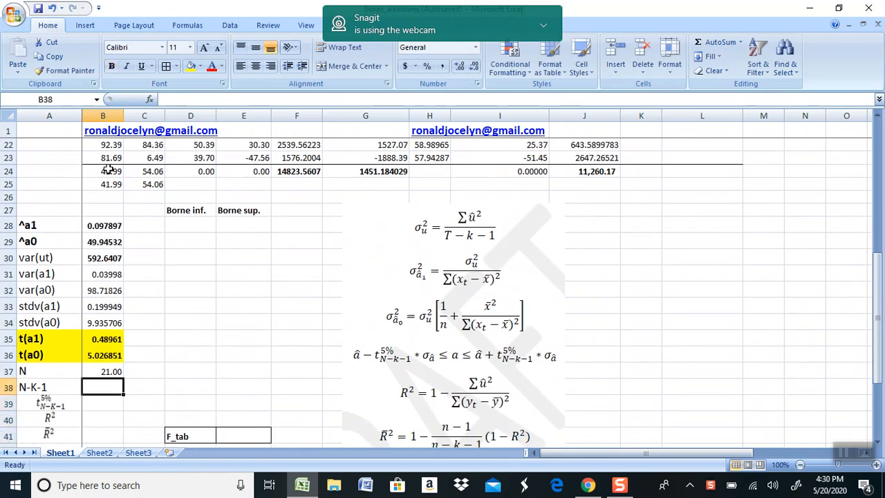
text(=)
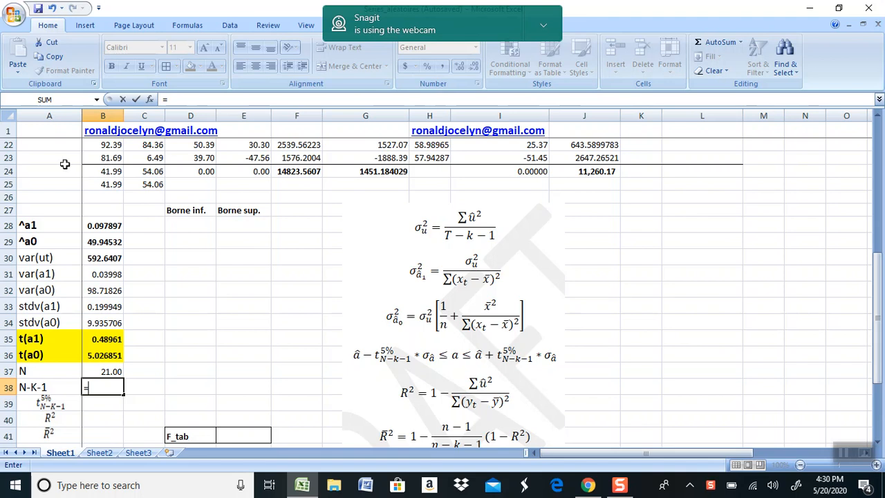
click(113, 370)
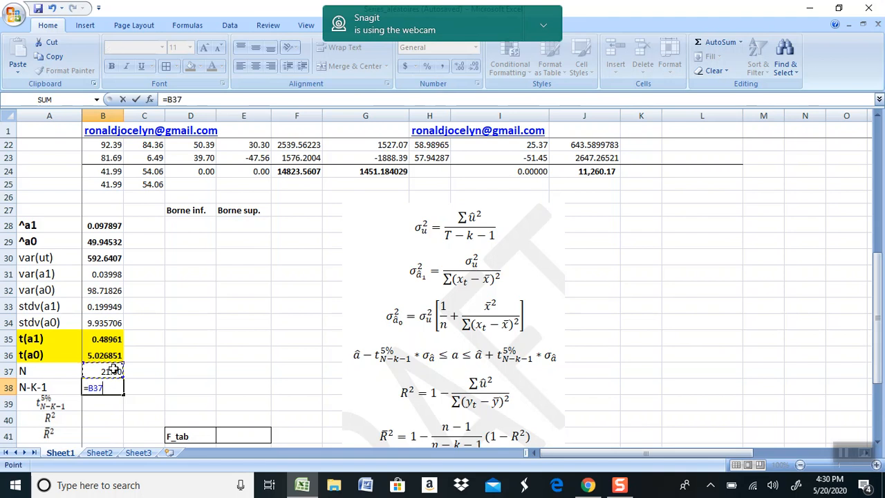
text(-1-1)
key(Return)
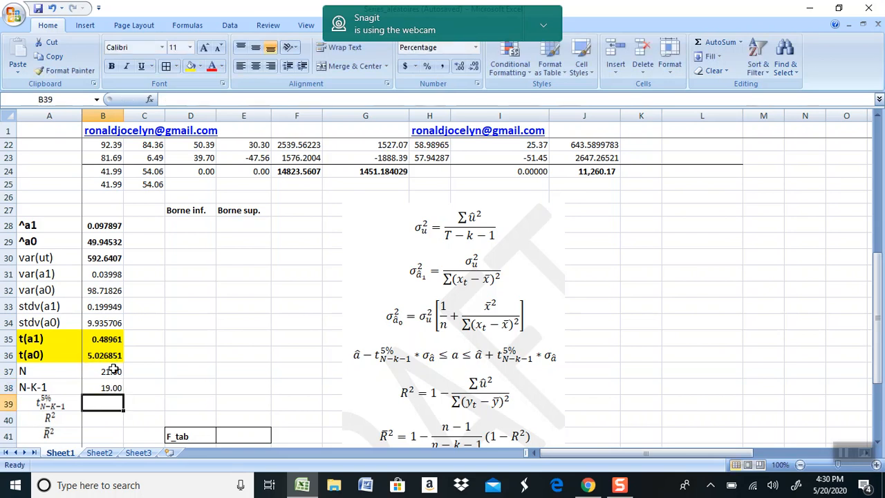
Step: Look over the statistics still to compute below N-K-1, from the critical t value down to F
key(Down)
key(Down)
key(Down)
key(Down)
key(Down)
key(Down)
key(Up)
key(Up)
key(Up)
key(Up)
key(Up)
key(Up)
key(Up)
key(Down)
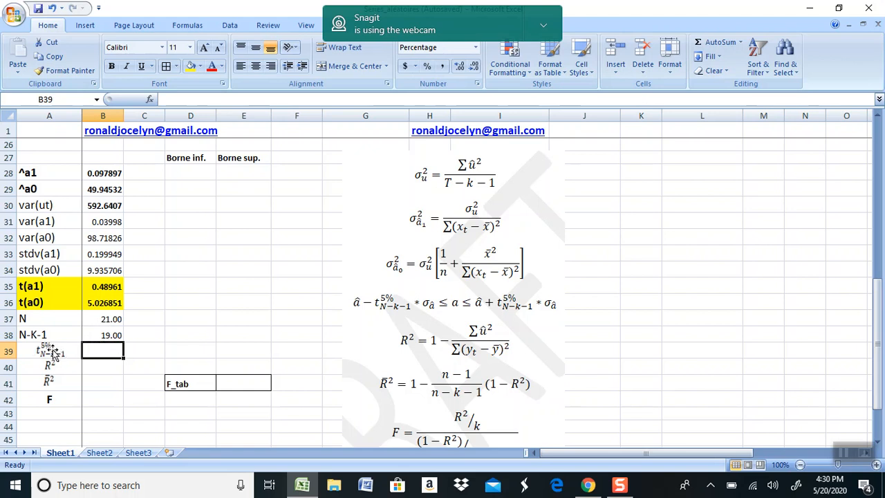
key(Left)
key(Right)
key(Left)
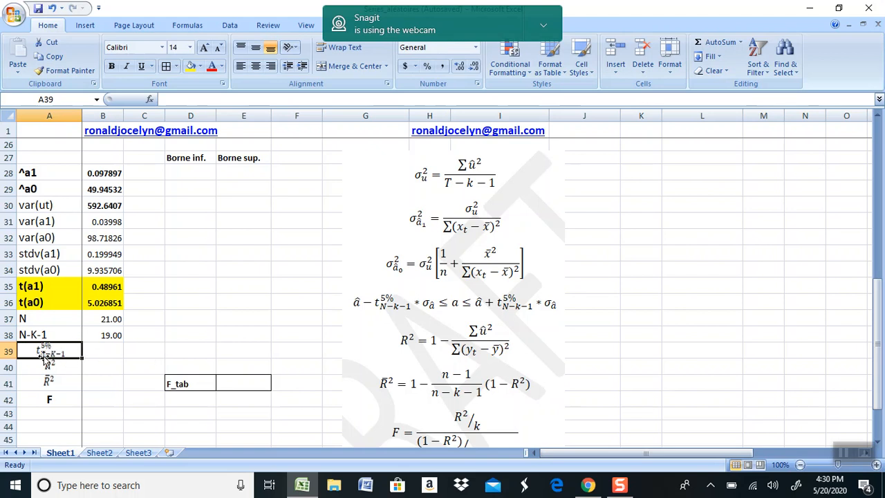
key(Right)
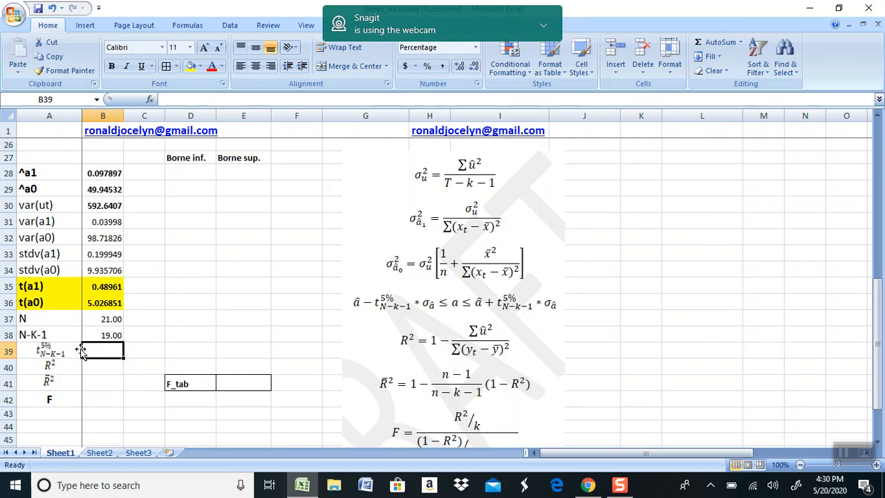
Step: Calculate the 5% critical t value in cell B39 with the formula =TINV(5%,B38)
text(=)
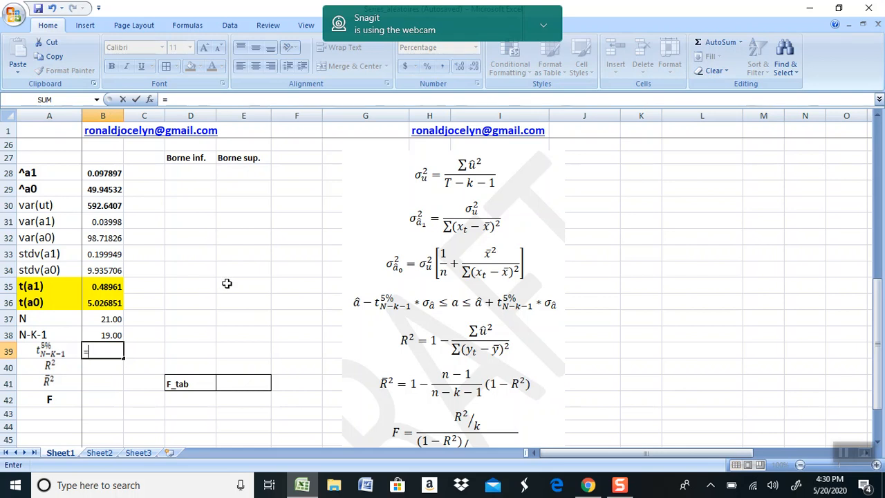
text(t)
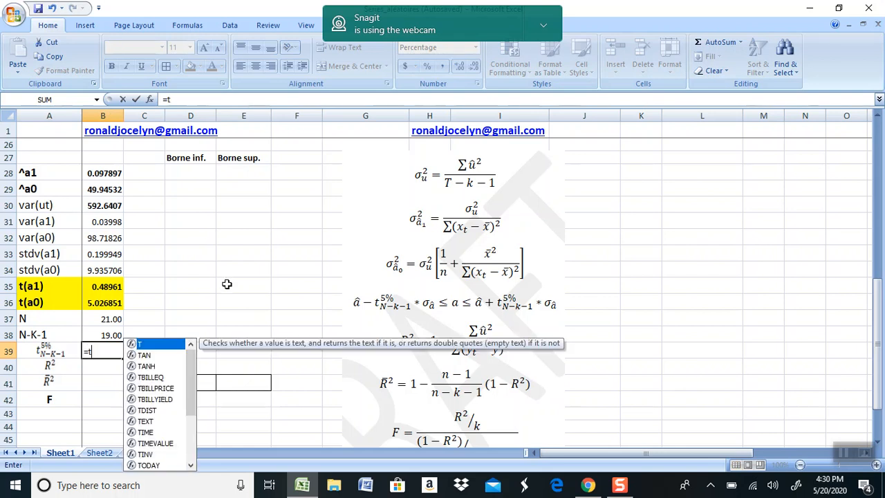
text(i)
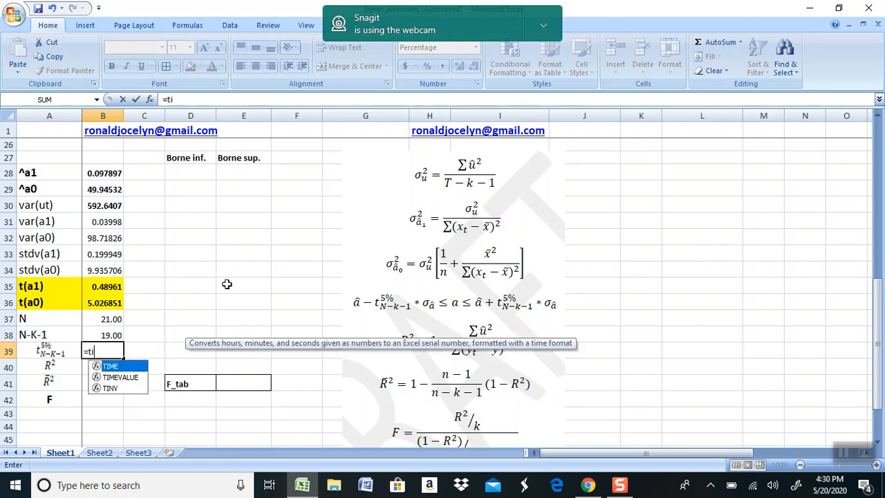
text(nv)
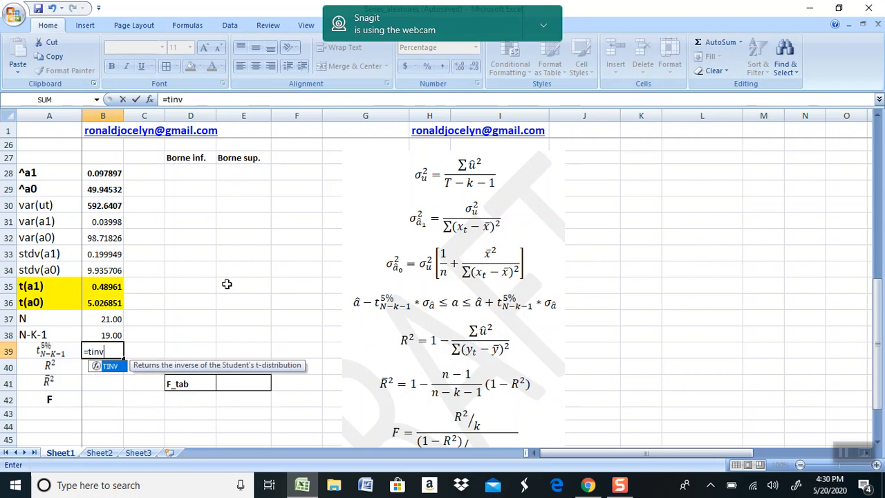
double_click(107, 367)
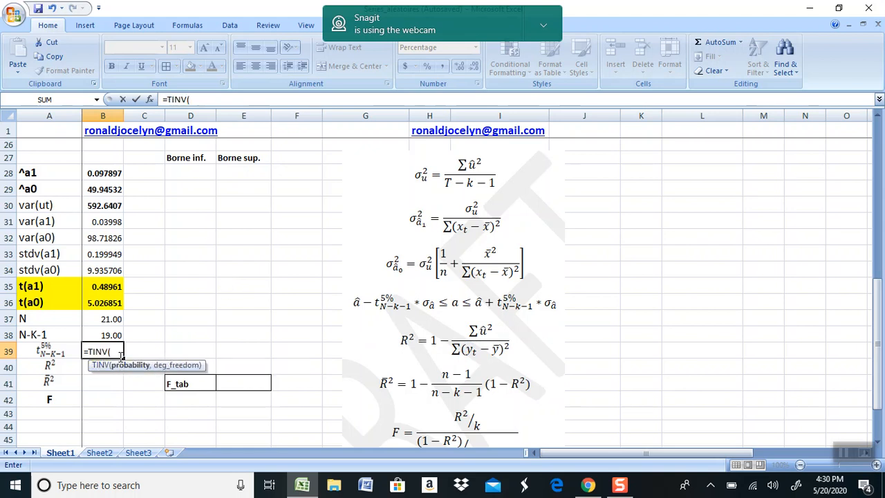
text(5%)
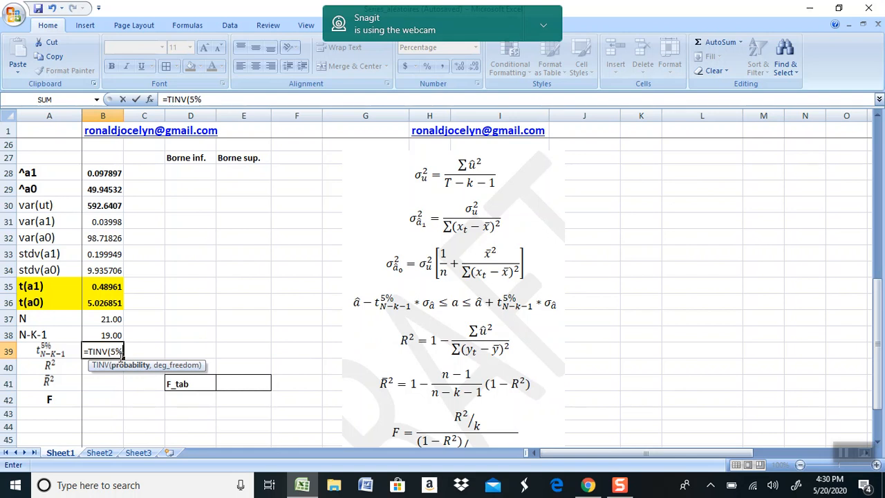
text(,)
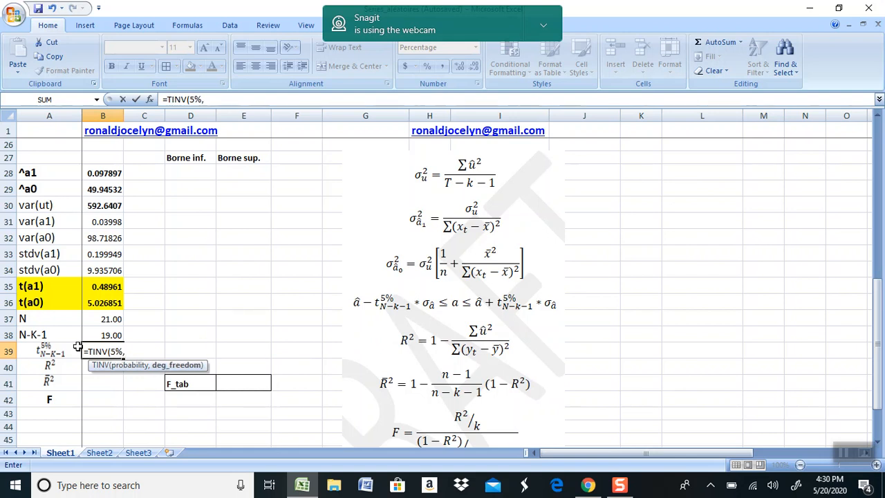
click(109, 334)
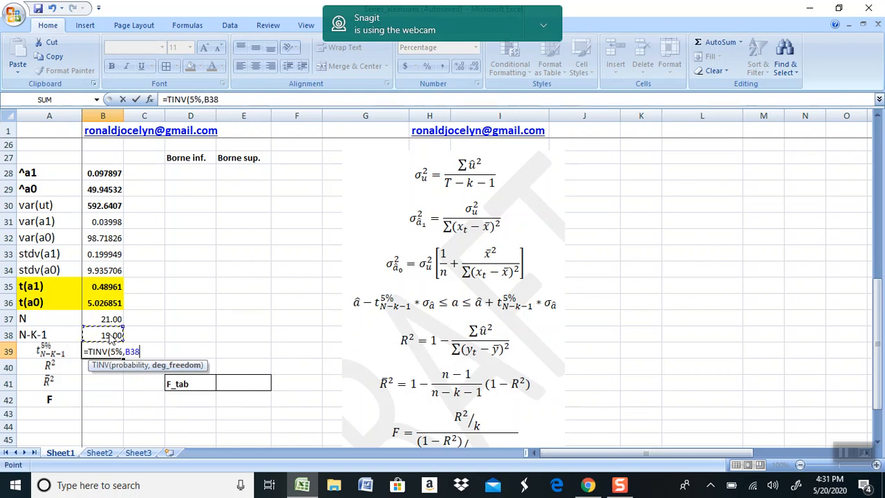
text())
key(Return)
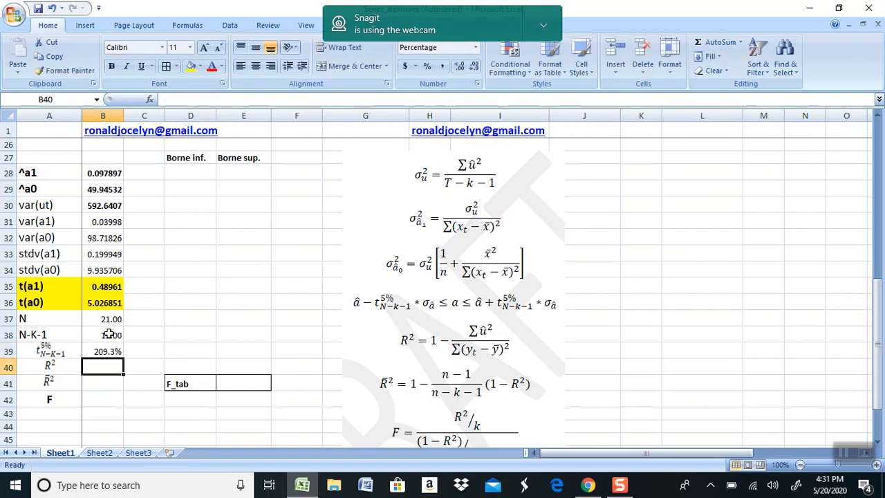
Step: Format the critical t value in B39 as a Number with three decimal places
key(Up)
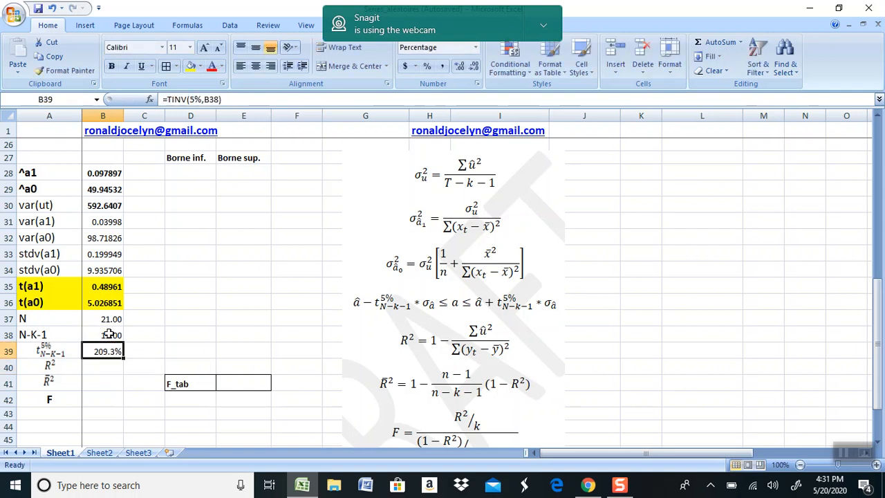
key(Down)
key(Up)
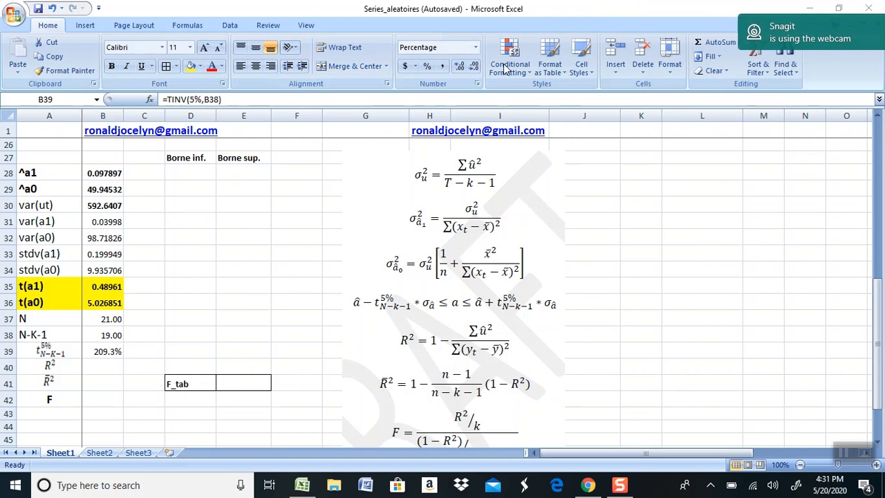
click(477, 50)
click(477, 50)
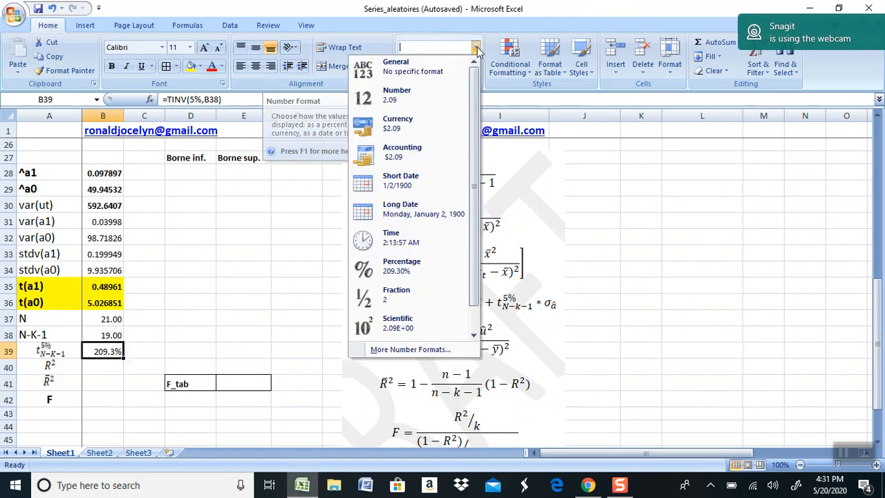
click(417, 99)
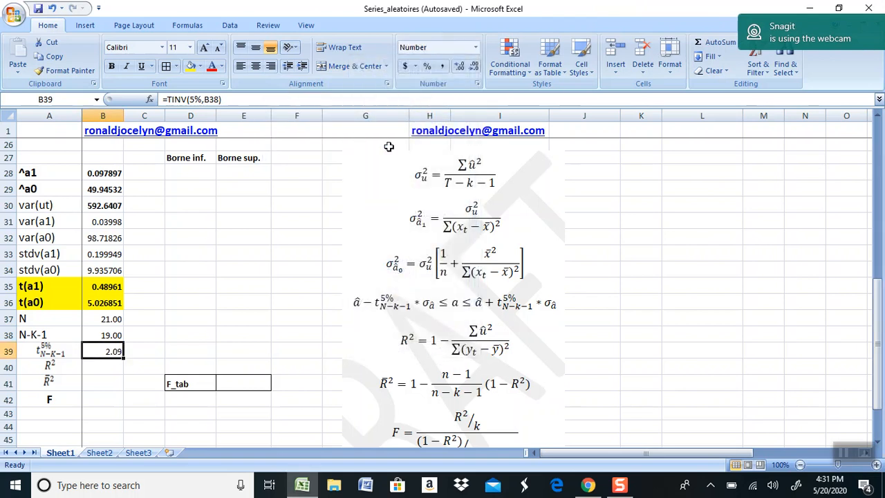
click(459, 66)
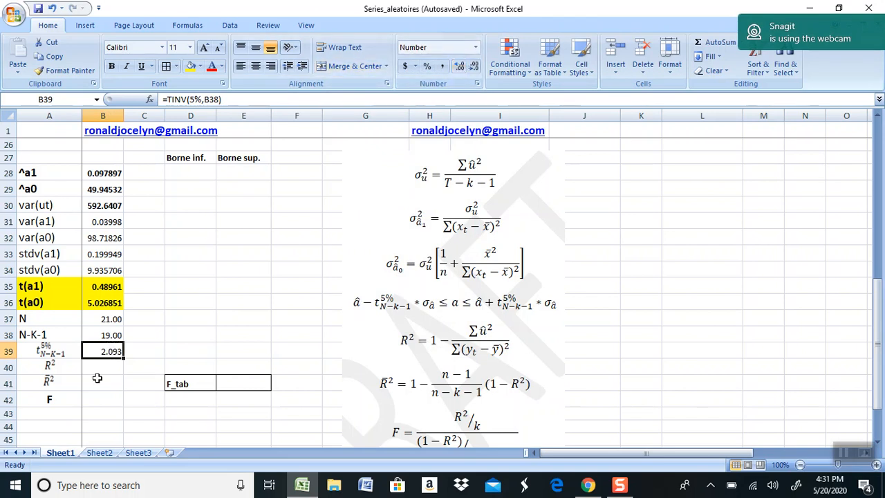
click(101, 372)
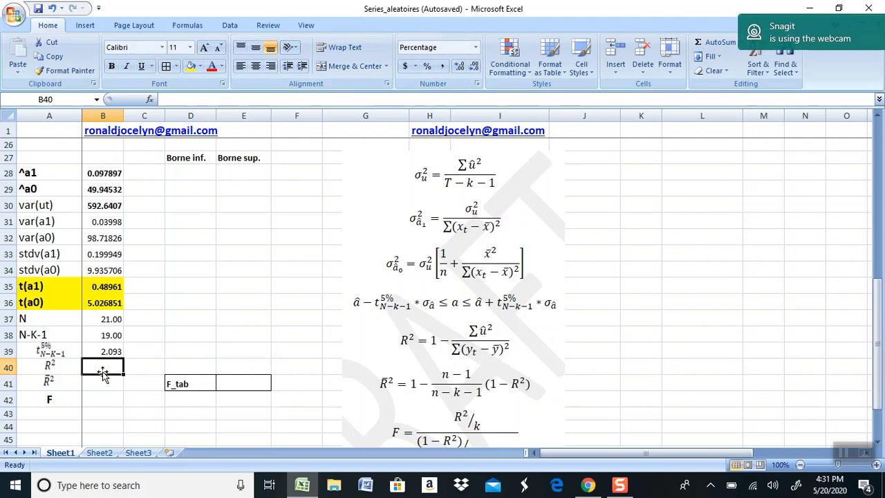
text(=)
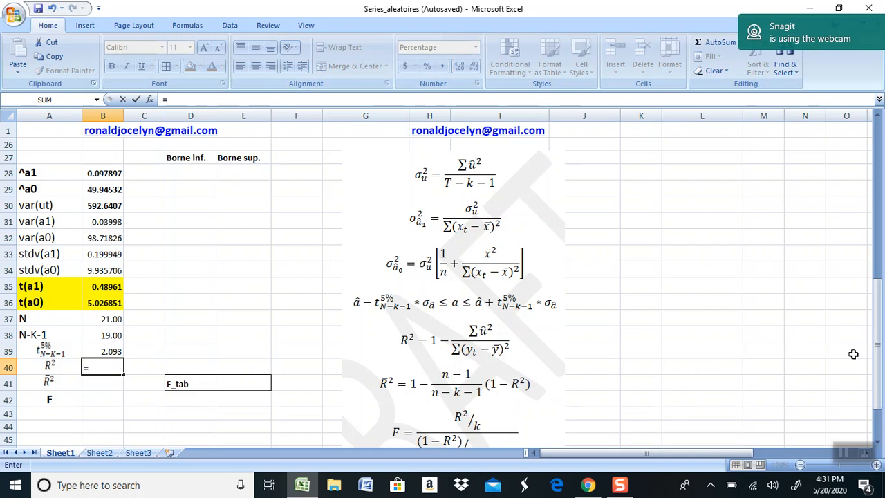
drag(879, 362, 879, 215)
drag(881, 168, 881, 384)
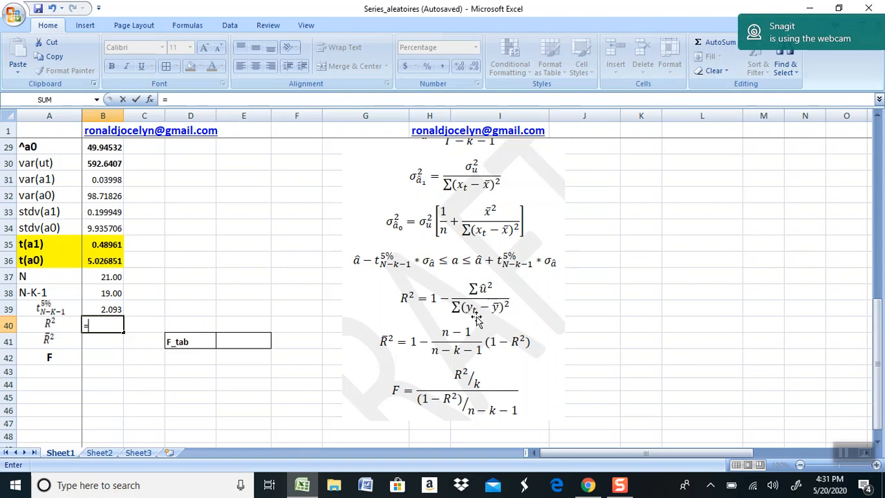
key(Escape)
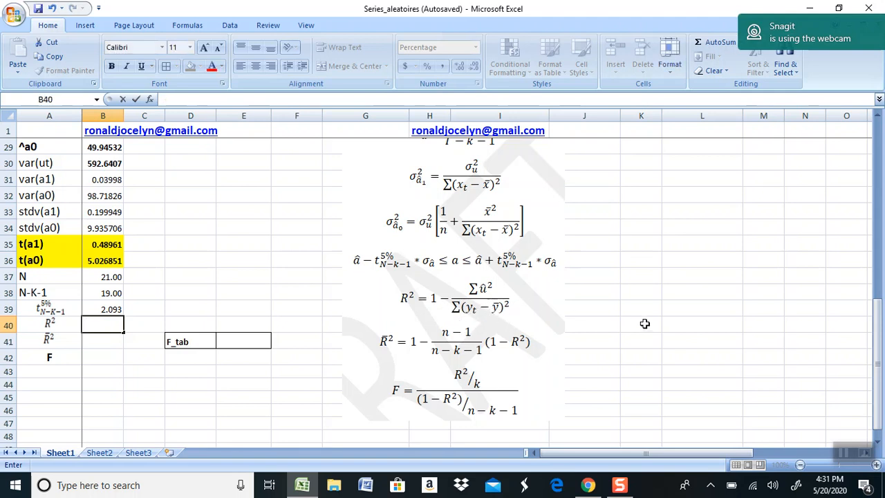
key(Return)
Step: Calculate the first yt - ybar deviation in cell K3 as C3 minus the mean in C24, using the absolute reference $C$24
drag(875, 365, 875, 161)
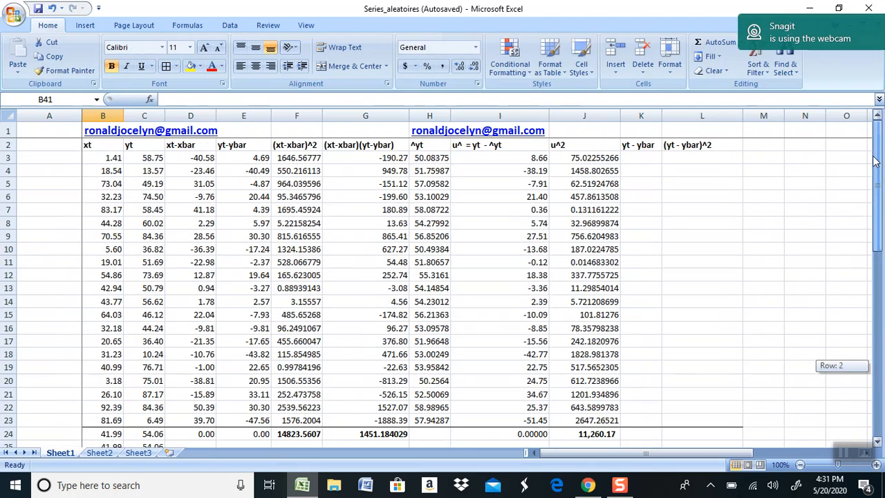
click(641, 156)
text(=)
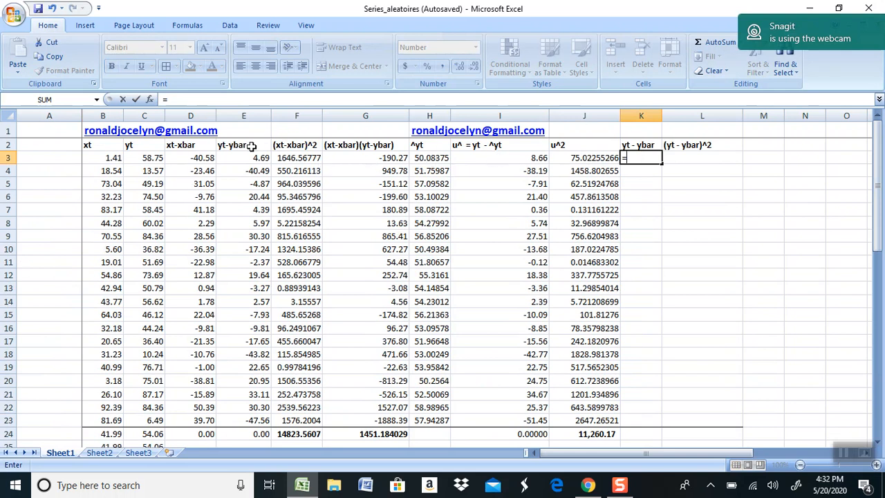
click(144, 158)
text(-)
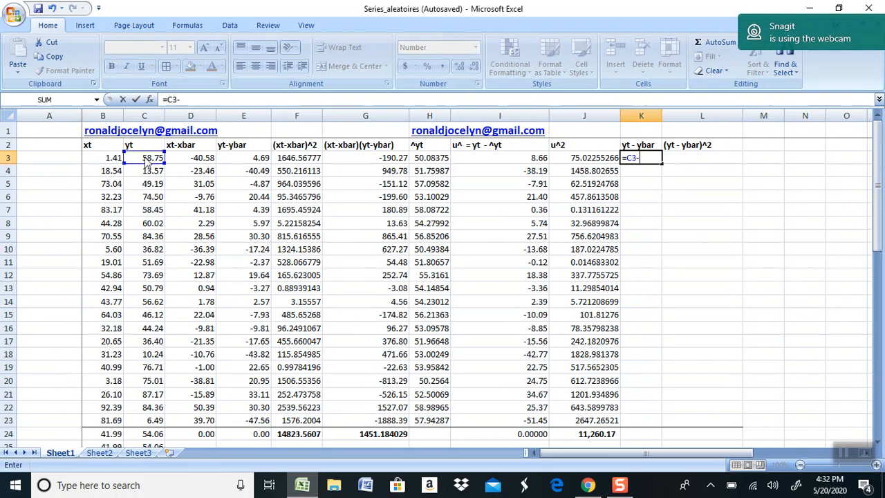
click(148, 434)
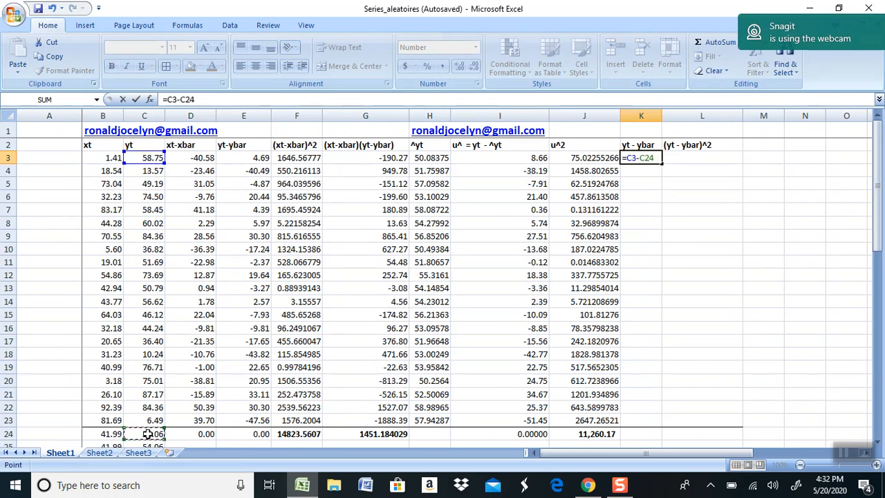
key(F4)
key(Return)
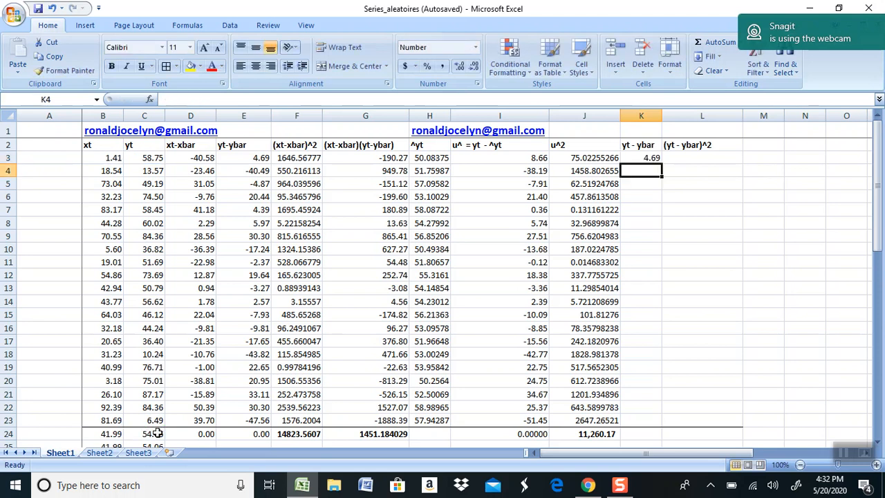
Step: Fill the yt - ybar formula from K3 down to K23 and add a Number-formatted total of K3:K23 in K24
click(650, 158)
drag(660, 162, 642, 412)
click(593, 410)
click(643, 409)
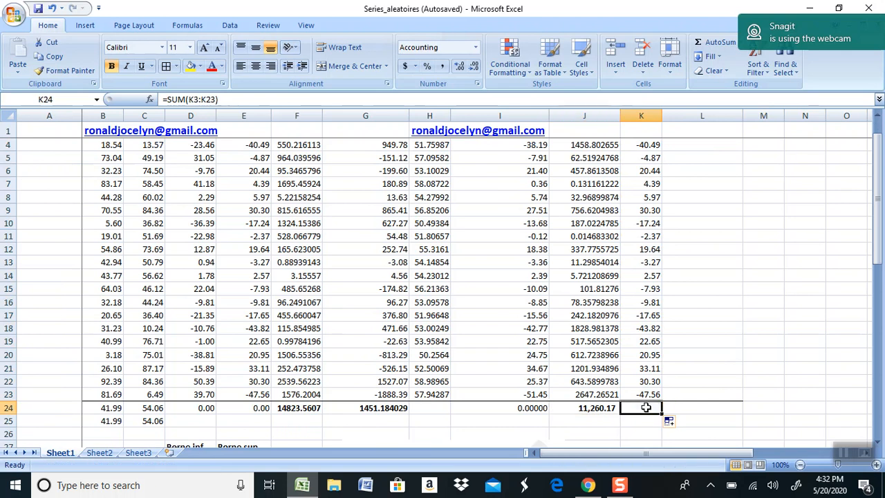
click(475, 47)
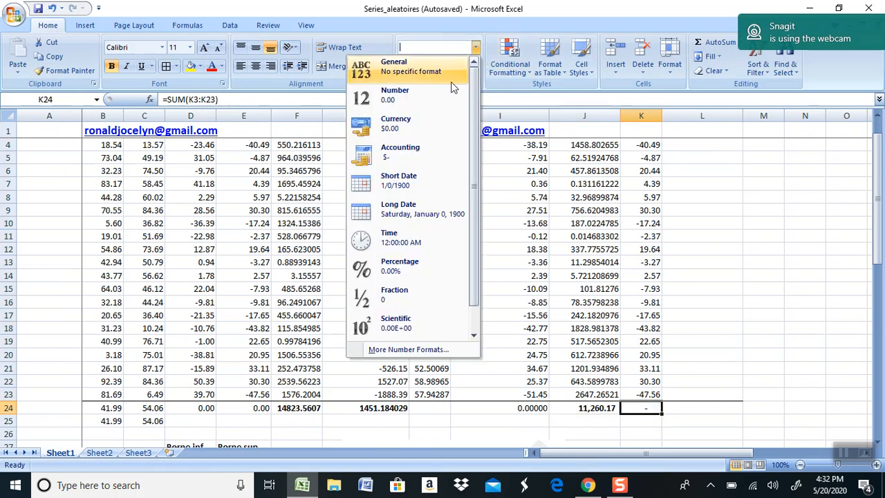
click(435, 92)
drag(880, 212, 881, 206)
click(715, 161)
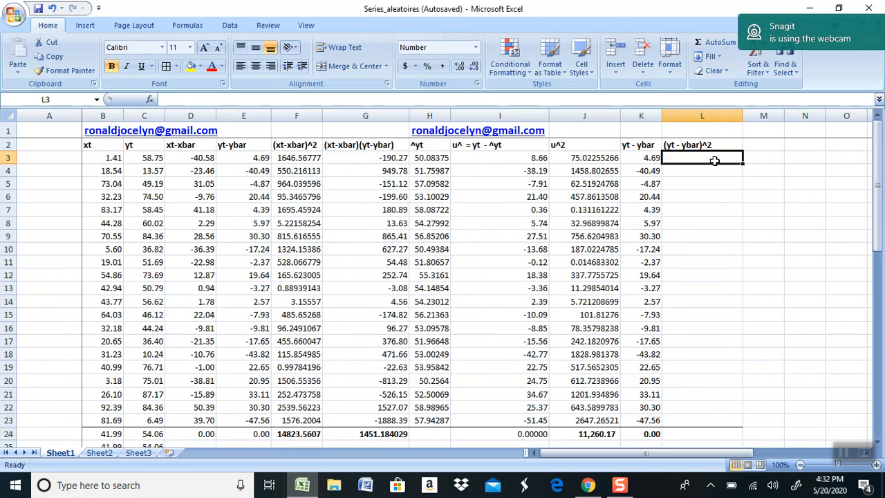
text(=^2)
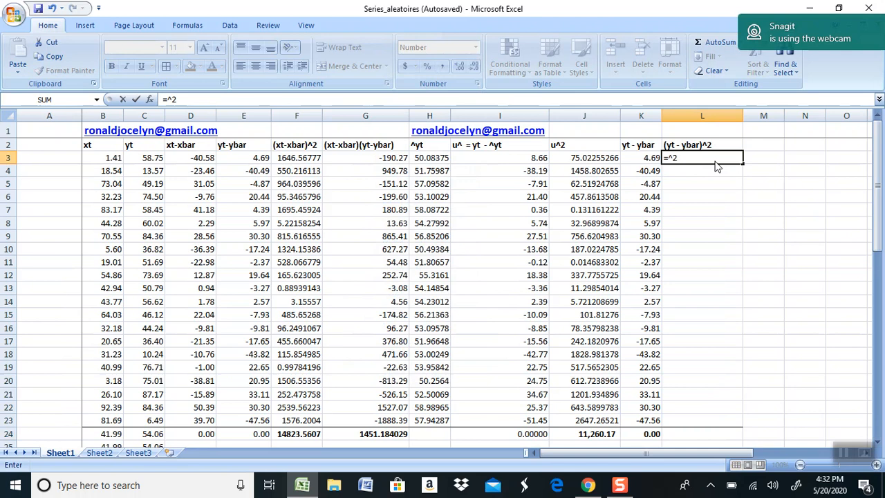
key(Return)
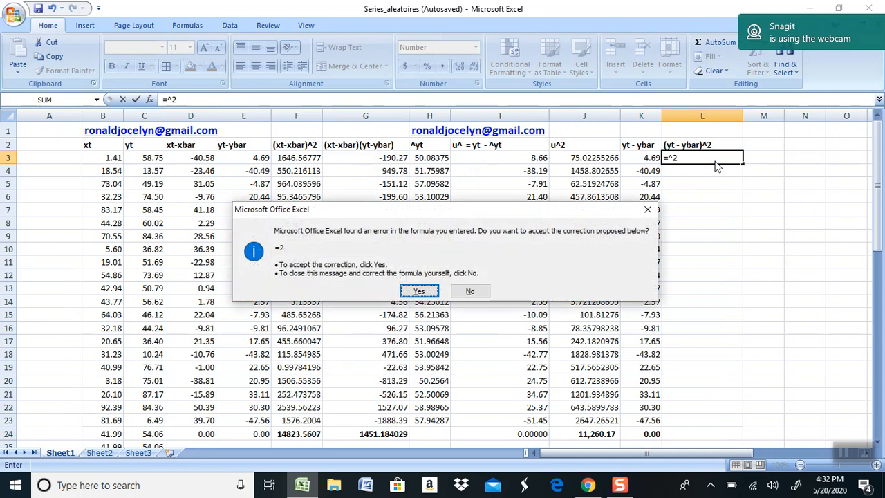
key(Return)
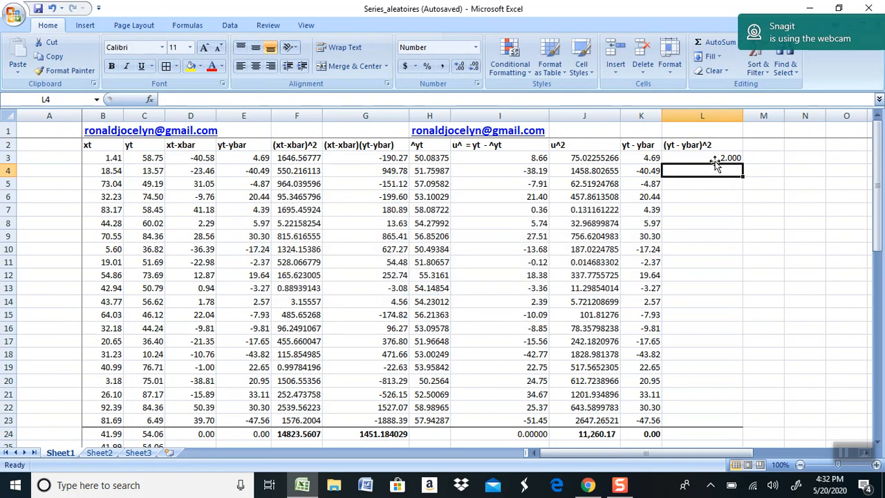
Step: Calculate the first squared deviation (yt - ybar)^2 in cell L3 with the formula =K3^2
click(719, 156)
text(=)
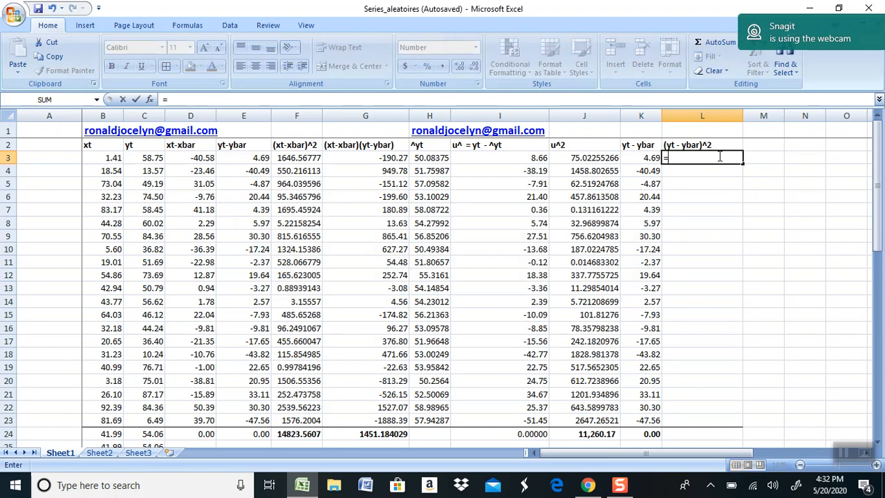
click(650, 160)
text(^)
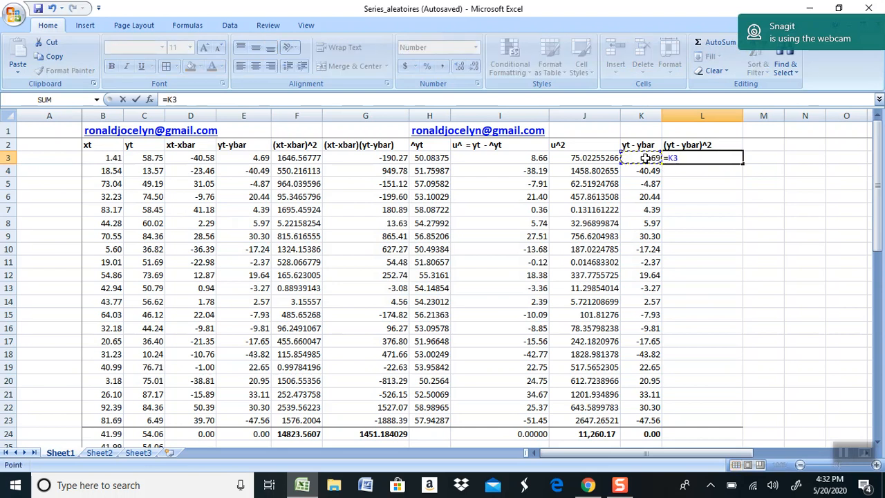
text(2)
key(Return)
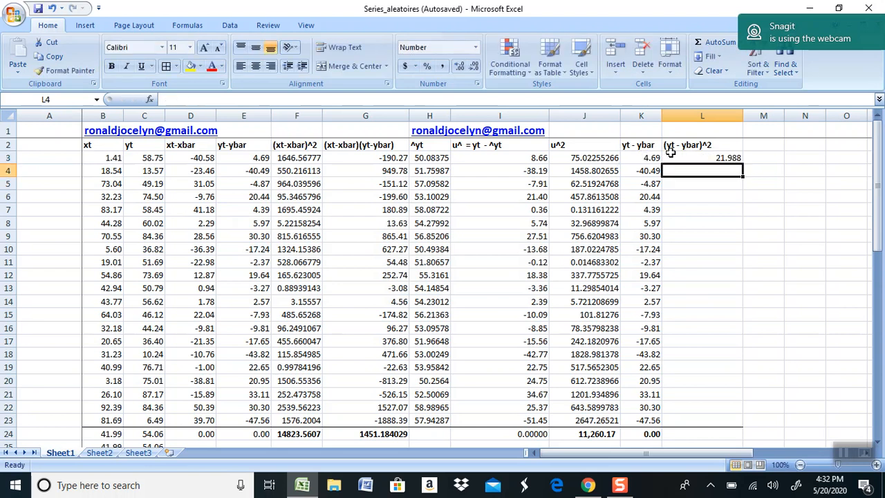
Step: Fill the squared deviation formula down to L23 and extend the column total from K24 to L24
click(710, 157)
drag(745, 163, 713, 420)
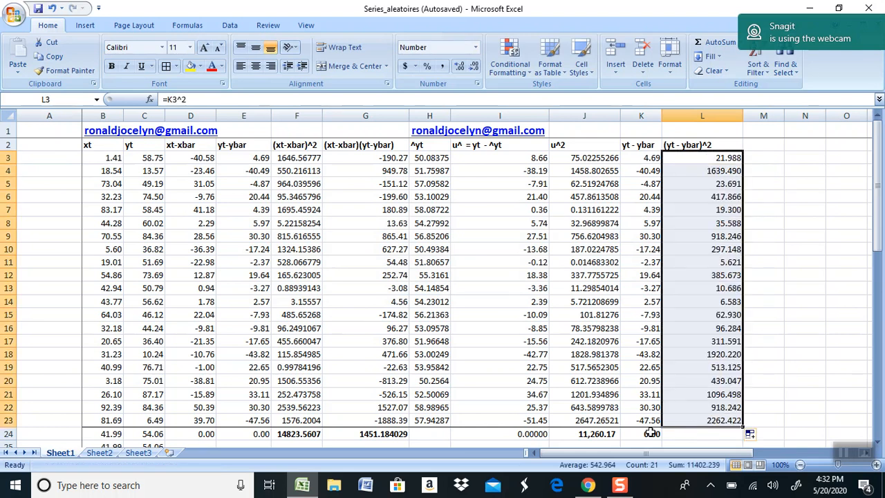
click(650, 433)
drag(664, 440, 713, 434)
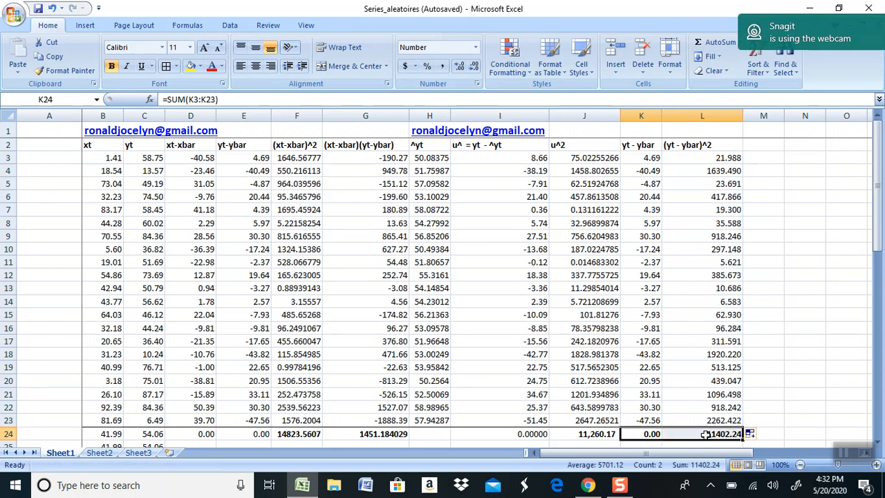
Step: Calculate R² in cell B40 from the u^2 and (yt - ybar)^2 totals with the formula =1-J24/L24
click(705, 434)
key(Down)
key(Down)
key(Down)
key(Down)
key(Down)
key(Down)
key(Down)
key(Down)
key(Down)
key(Down)
key(Down)
key(Down)
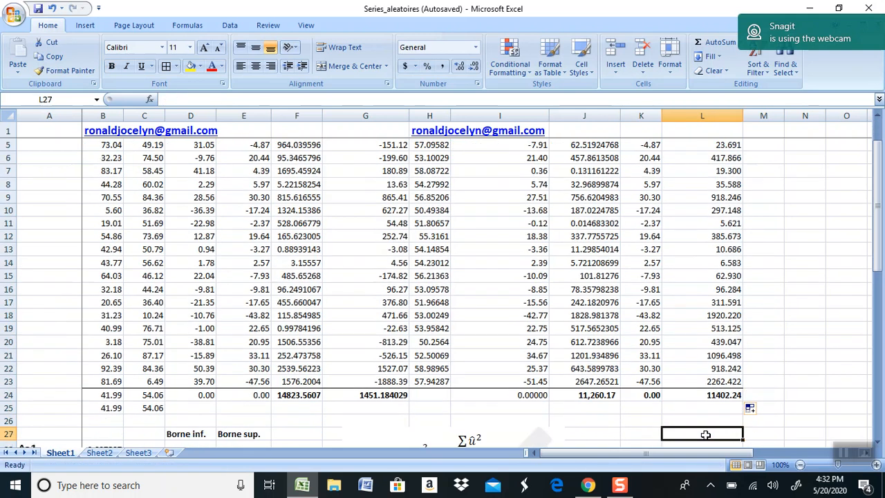
key(Down)
key(Down)
key(Down)
key(Down)
key(Down)
key(Down)
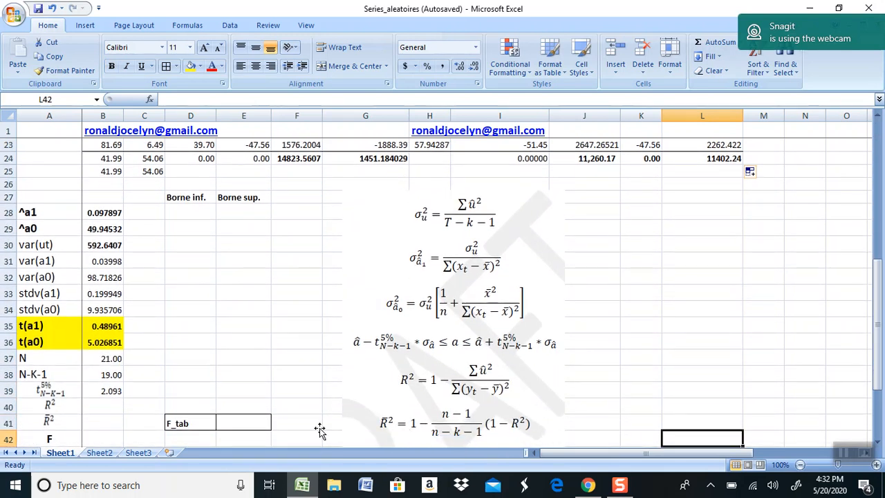
click(94, 409)
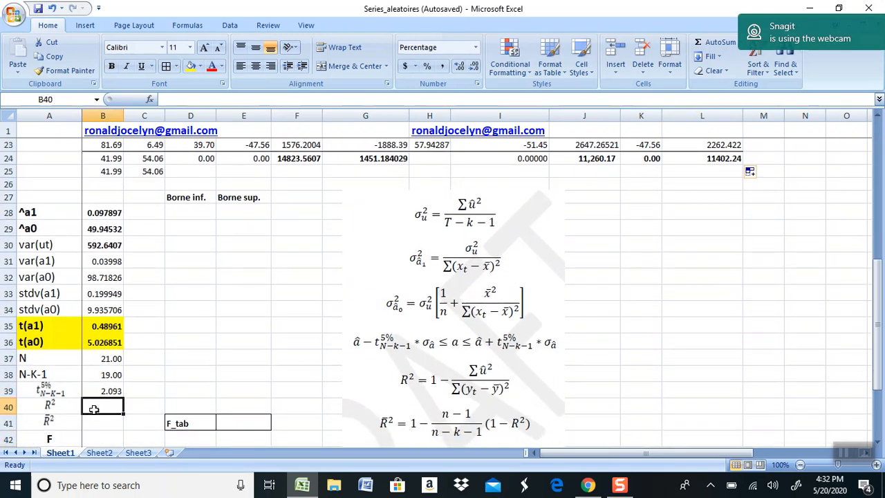
text(=1)
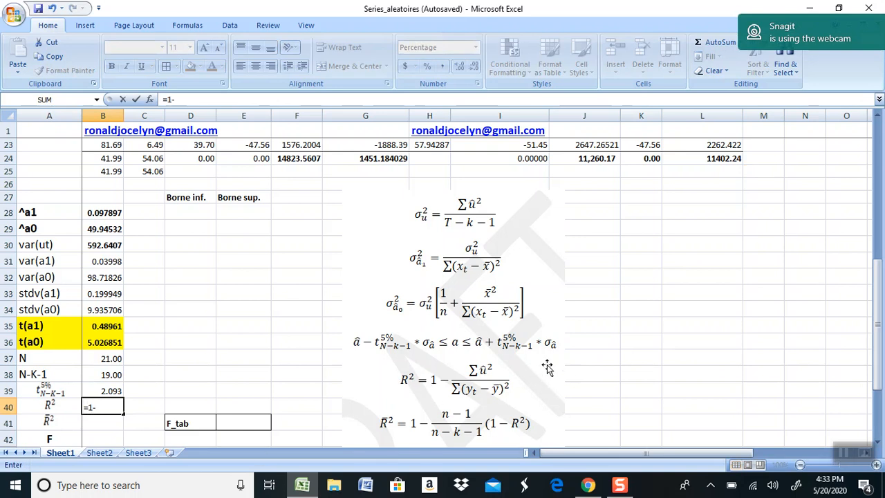
text(-)
click(592, 157)
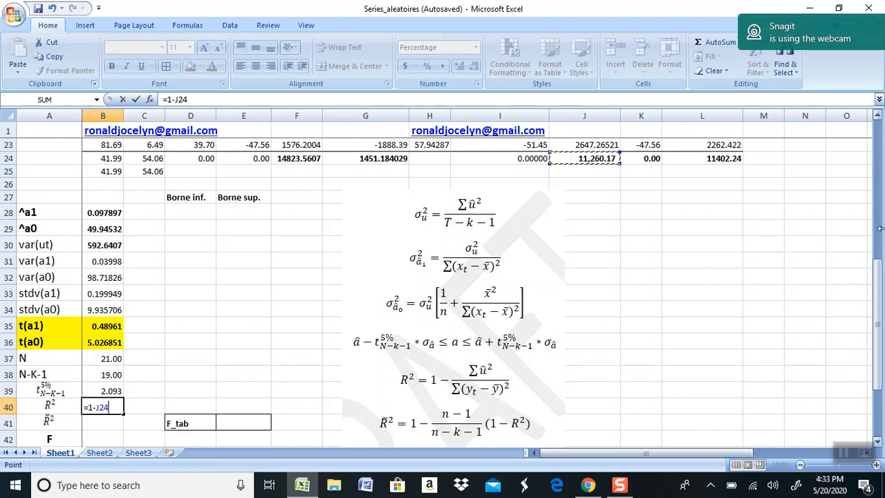
drag(878, 294, 883, 128)
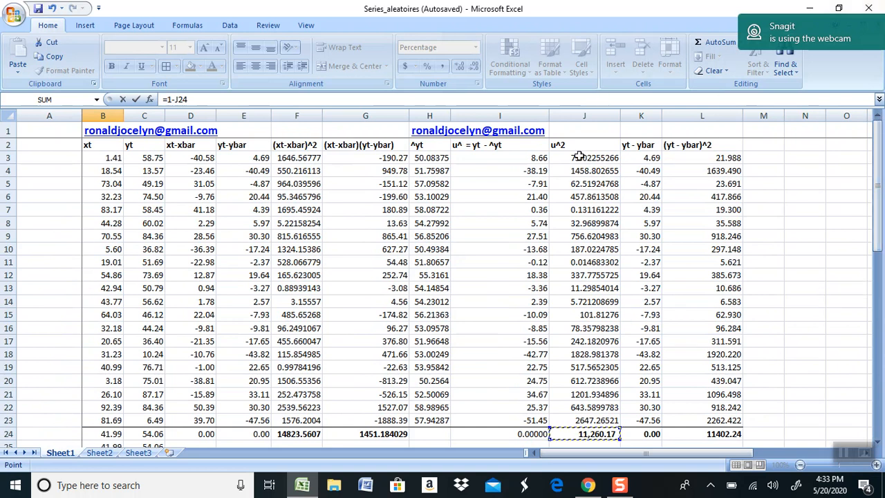
text(/)
click(727, 433)
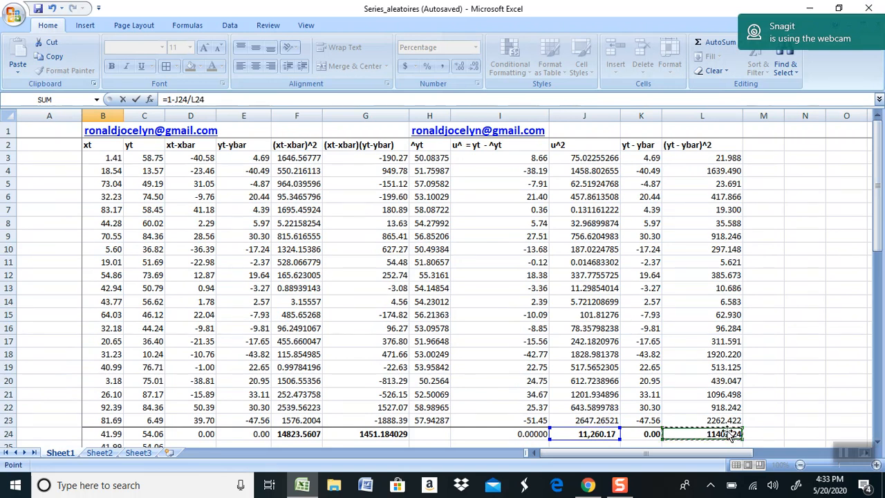
key(Return)
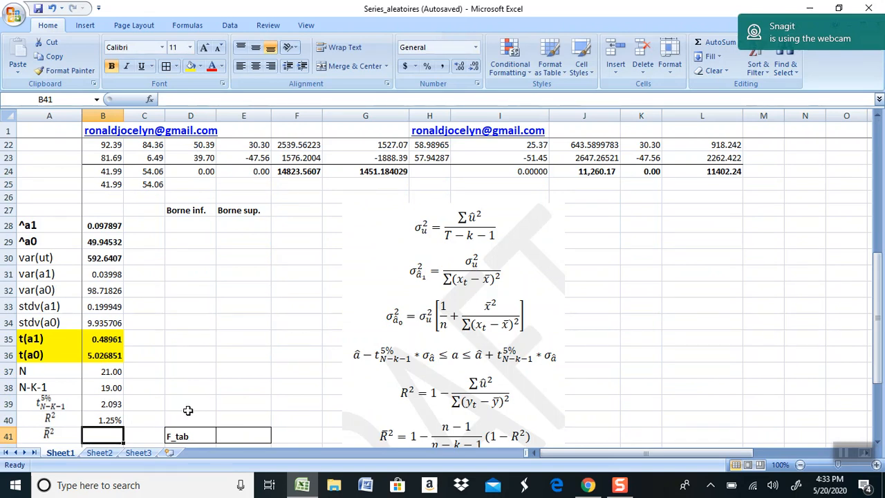
Step: Calculate the adjusted R² in cell B41 with the formula =1-(B37-1)/B38*(1-B40)
scroll(187, 410, down, 1)
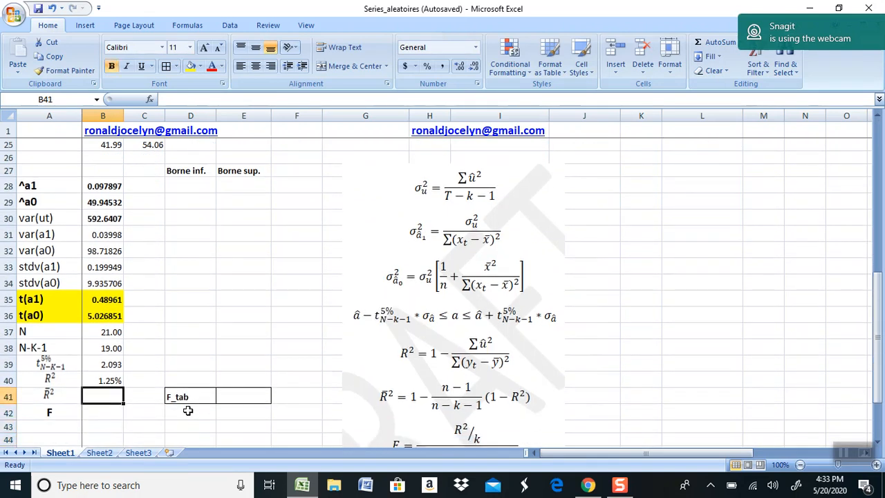
text(=)
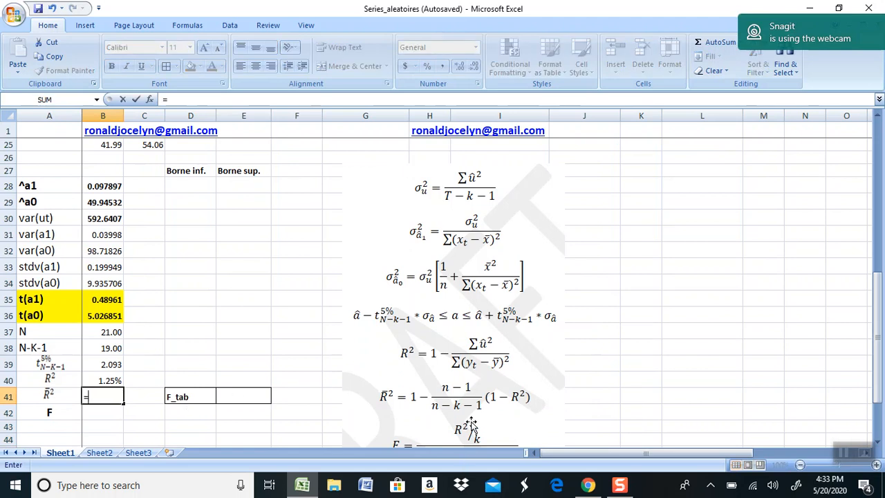
text(1-()
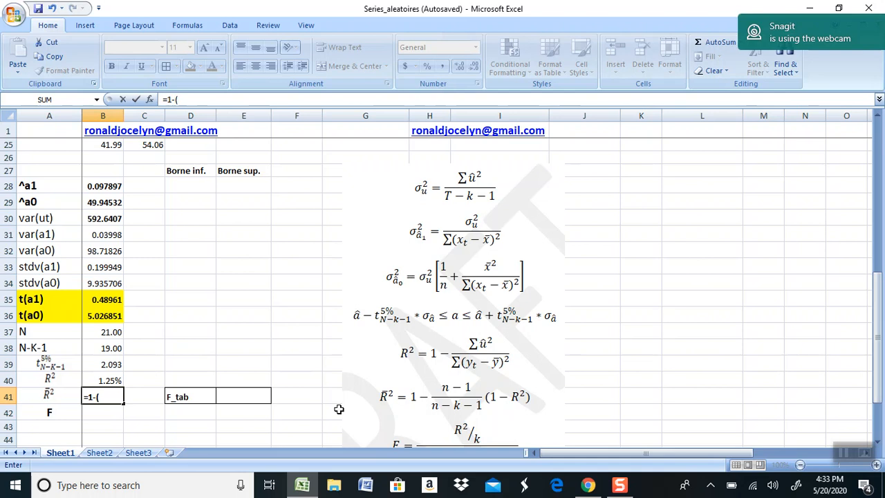
click(115, 332)
text(-1)
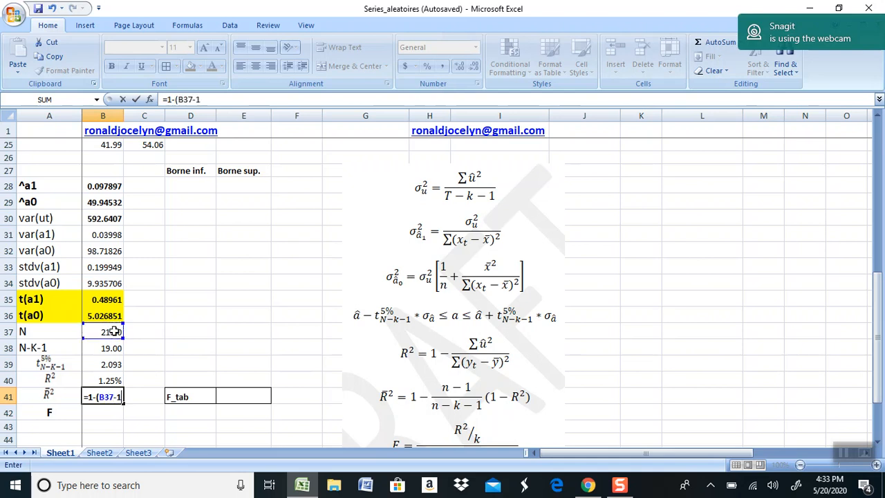
text()/()
key(BackSpace)
click(101, 347)
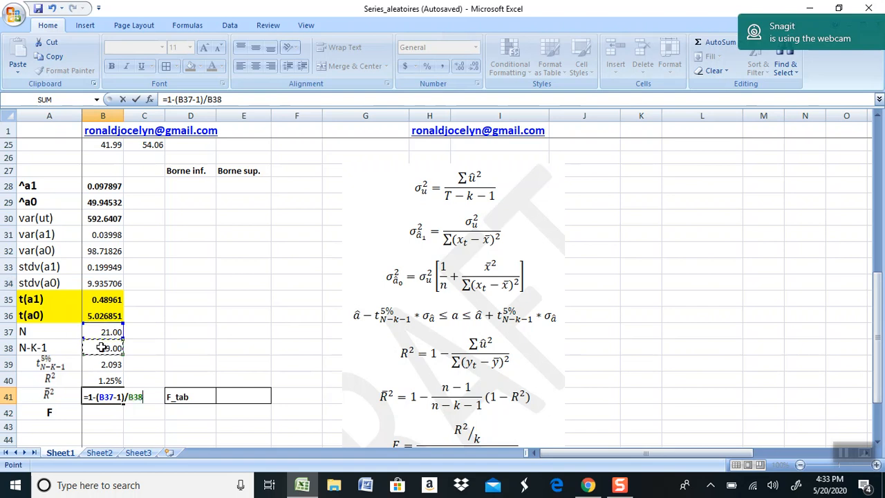
text(*(1-)
click(109, 378)
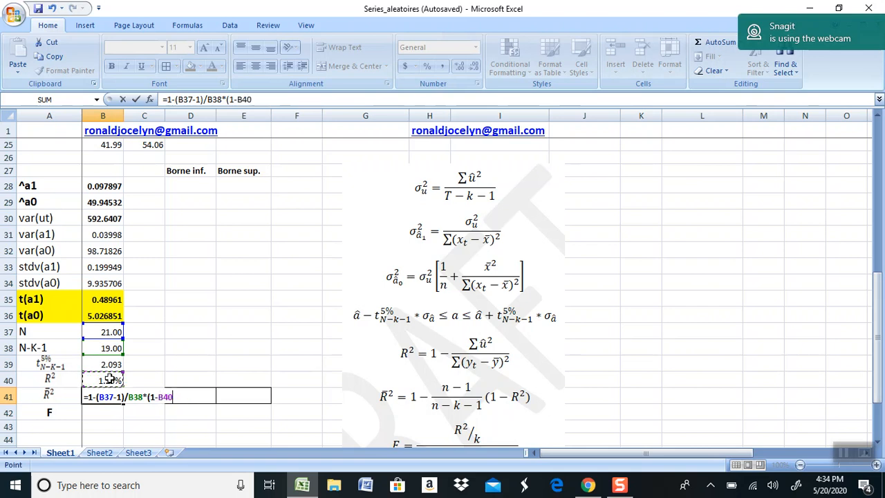
text())
key(Return)
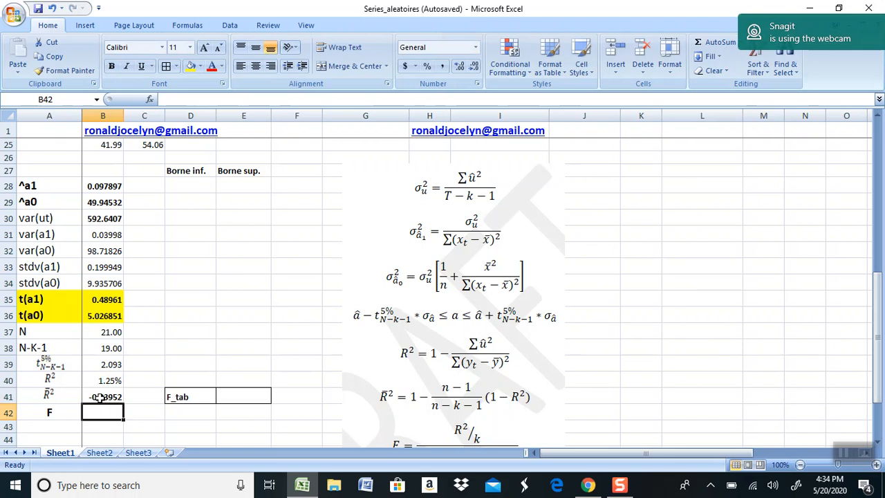
Step: Format the adjusted R² in B41 as a Percentage
click(101, 398)
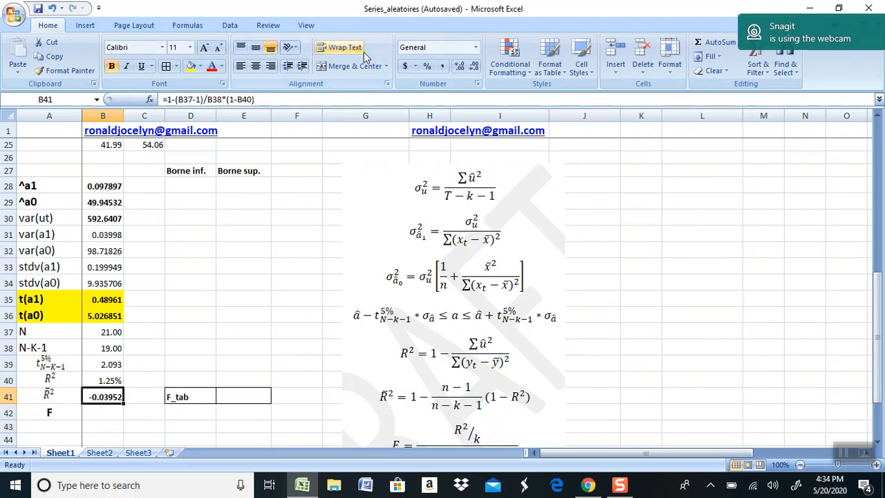
click(475, 47)
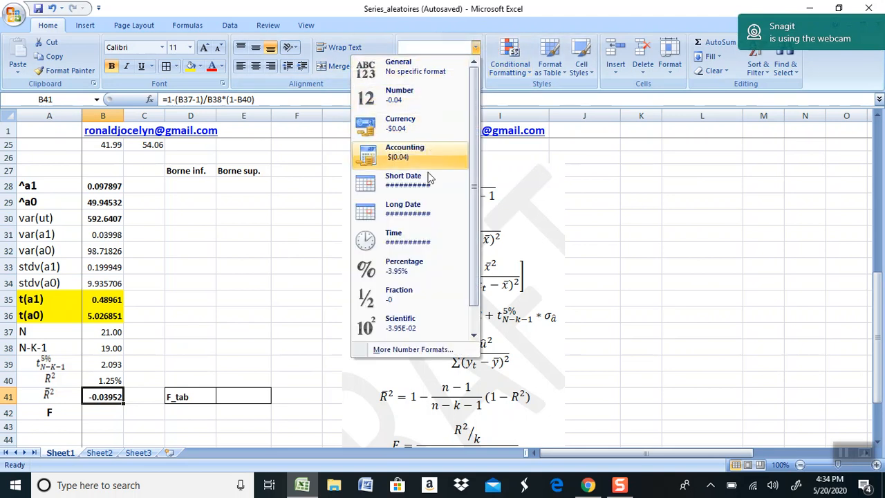
click(417, 269)
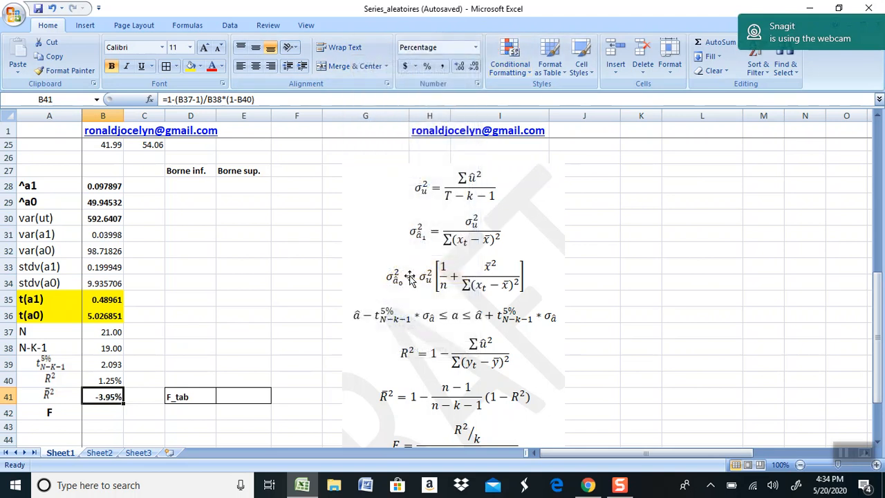
Step: Calculate the F statistic in cell B42 from R² and N-K-1 with the formula =B40/((1-B40)/B38)
click(105, 413)
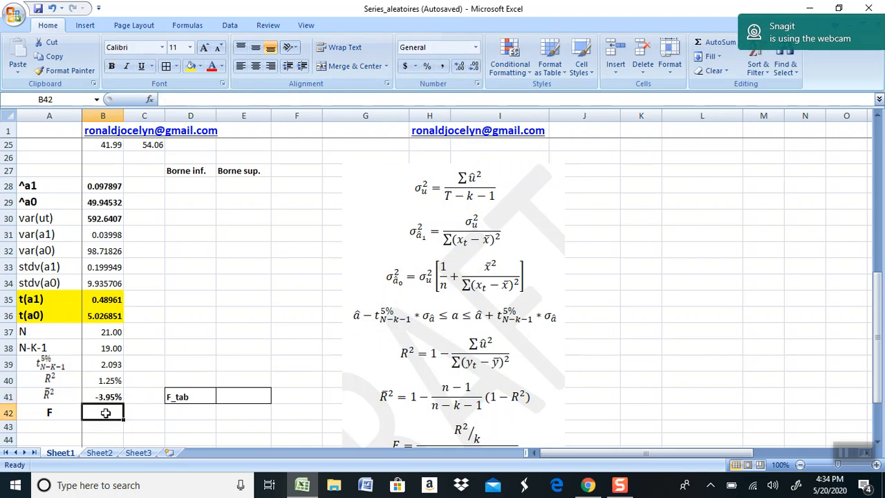
click(877, 443)
click(877, 443)
click(877, 442)
click(877, 443)
click(877, 443)
click(877, 443)
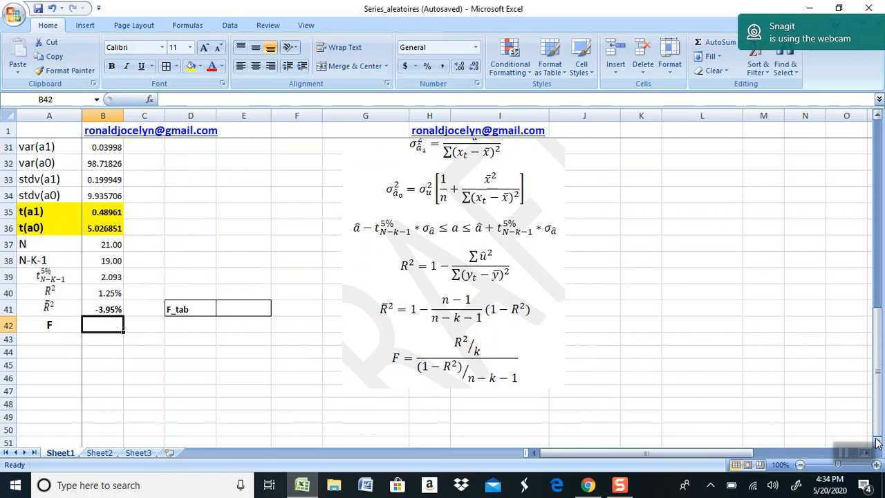
text(=)
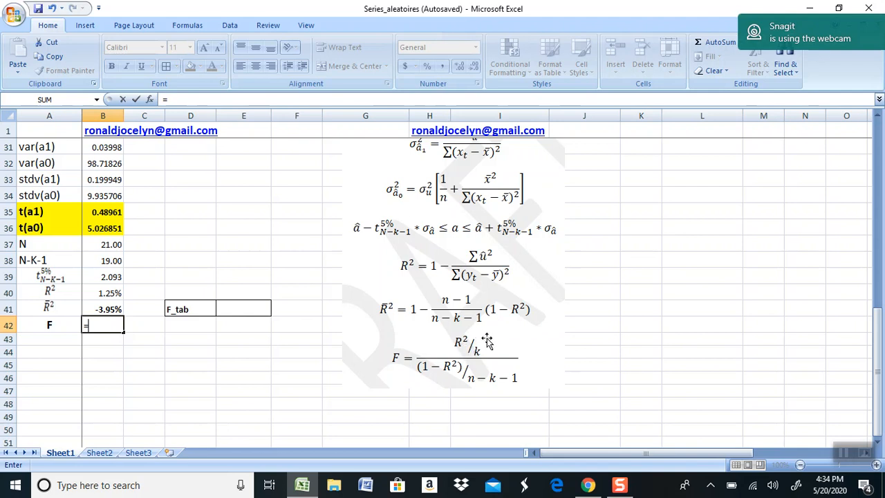
text(()
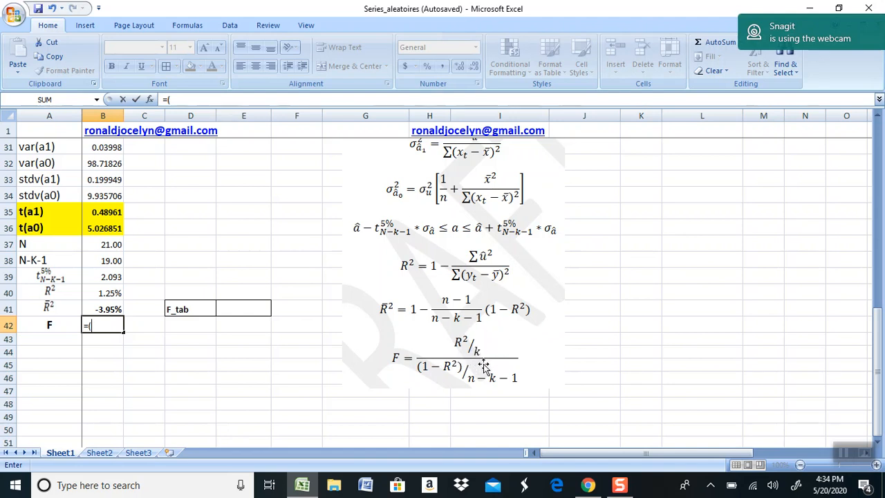
key(BackSpace)
click(103, 293)
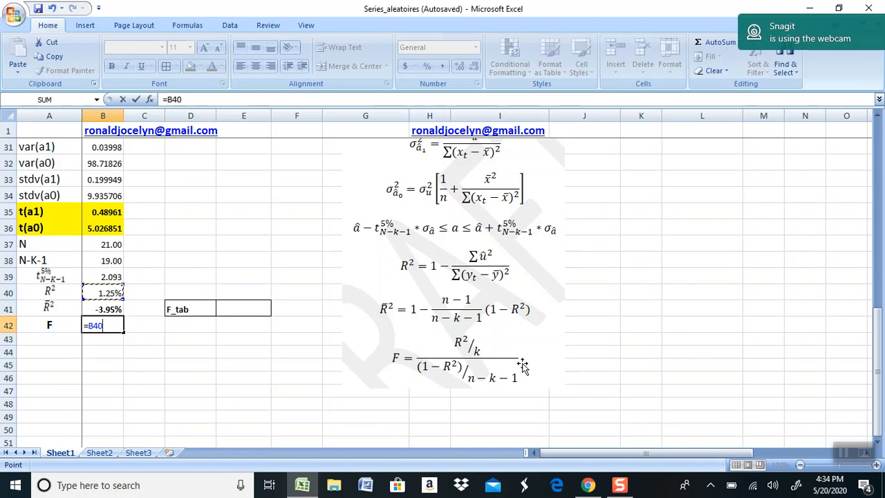
text(/(1)
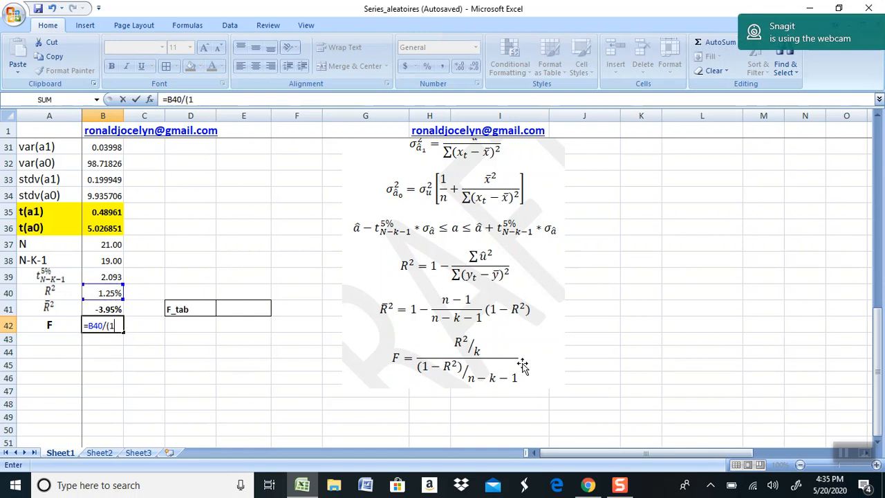
text(-)
click(97, 289)
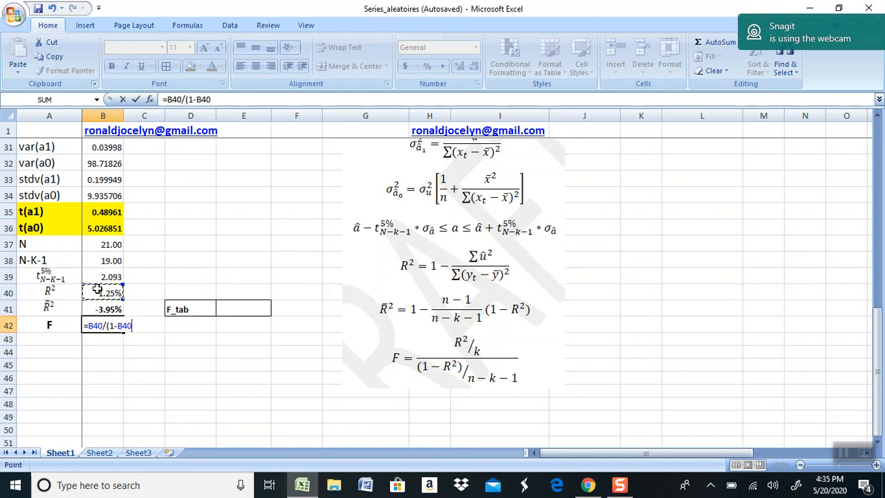
text())
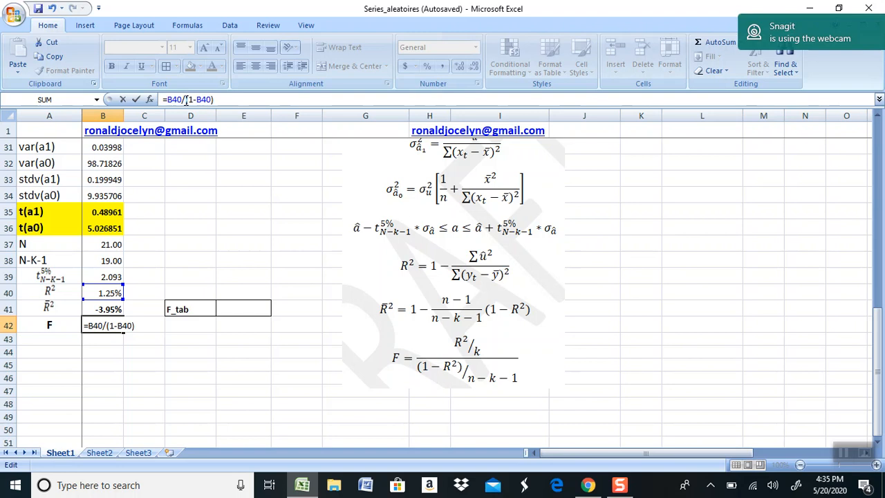
click(186, 99)
text(()
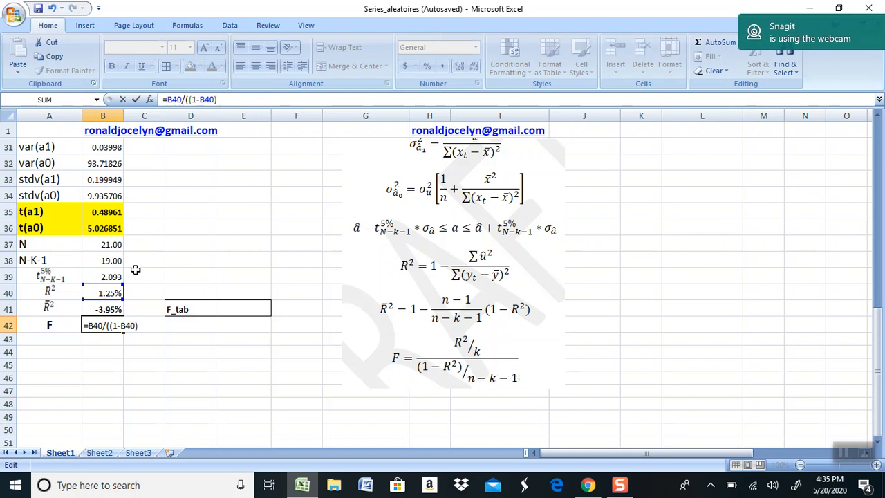
key(Return)
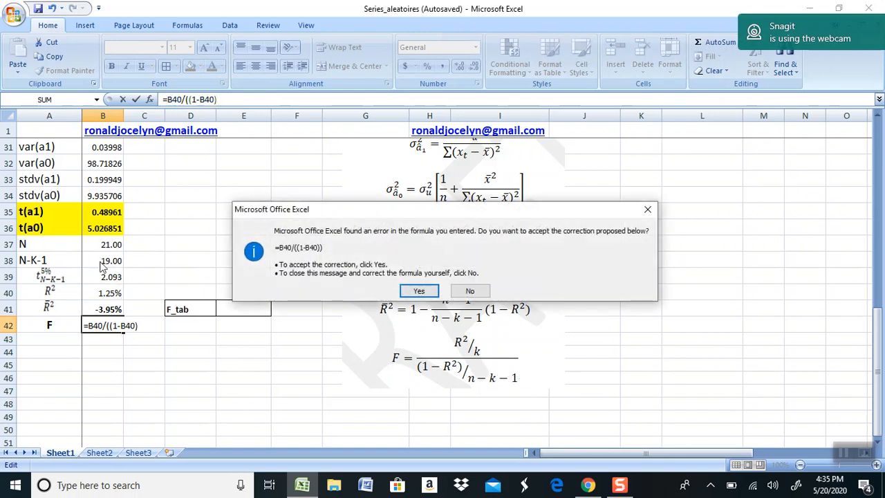
click(648, 209)
click(444, 276)
click(231, 100)
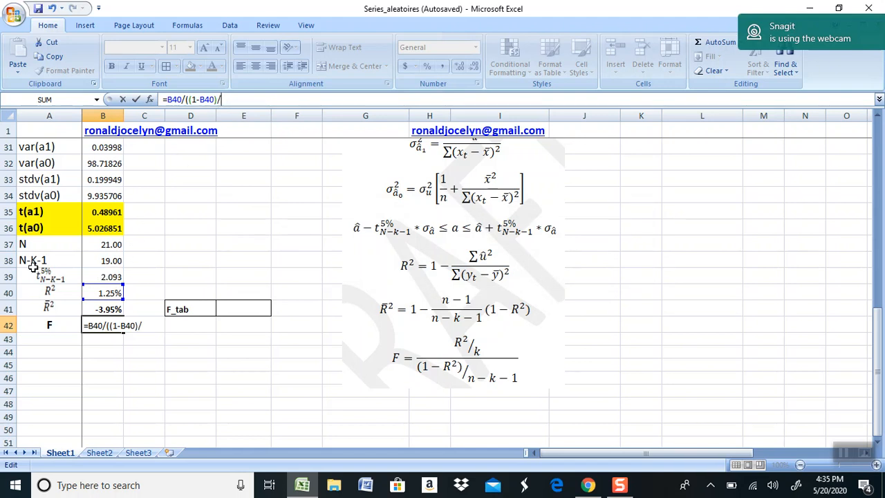
click(105, 260)
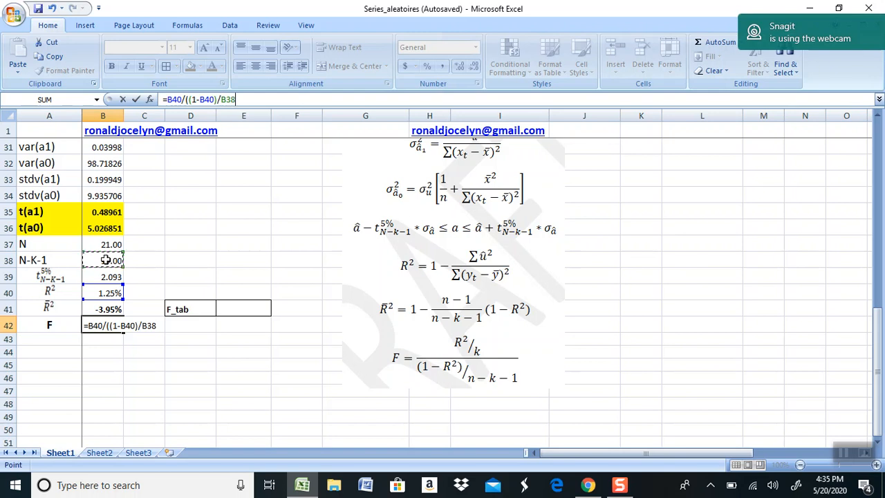
text())
key(Return)
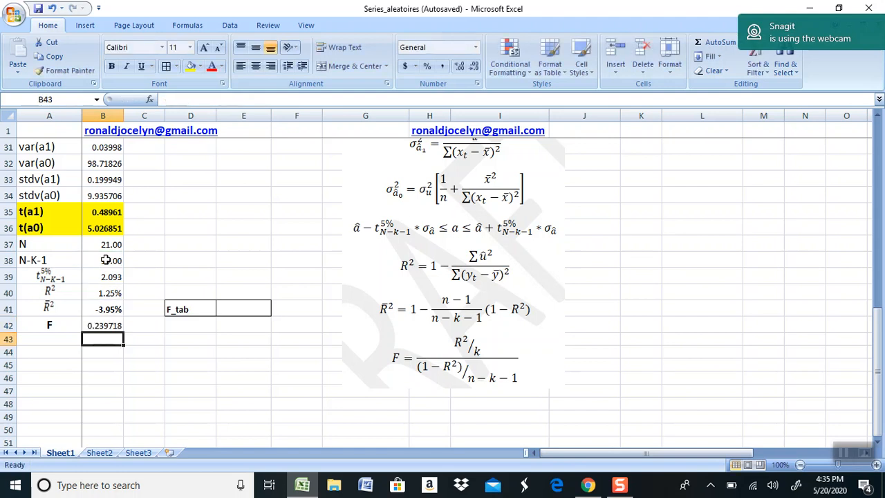
click(103, 326)
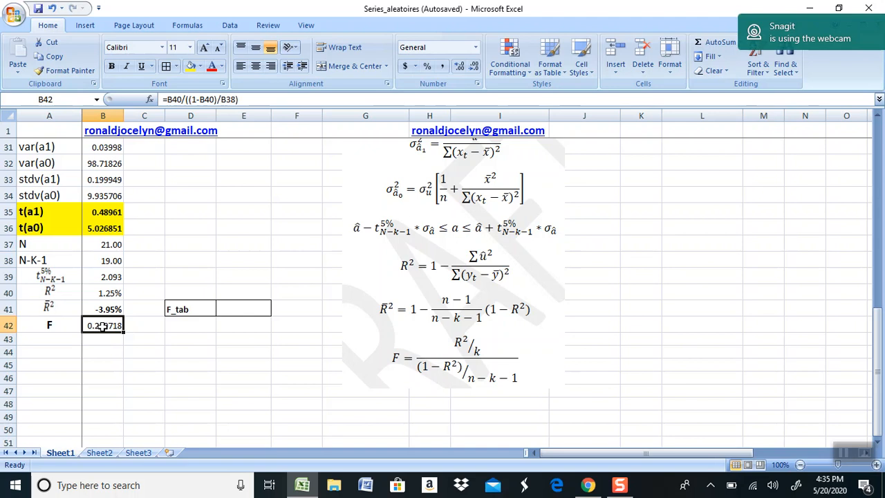
Step: Calculate the critical F value in cell E41 beside F_tab with the formula =FINV(5%,1,B38)
click(246, 306)
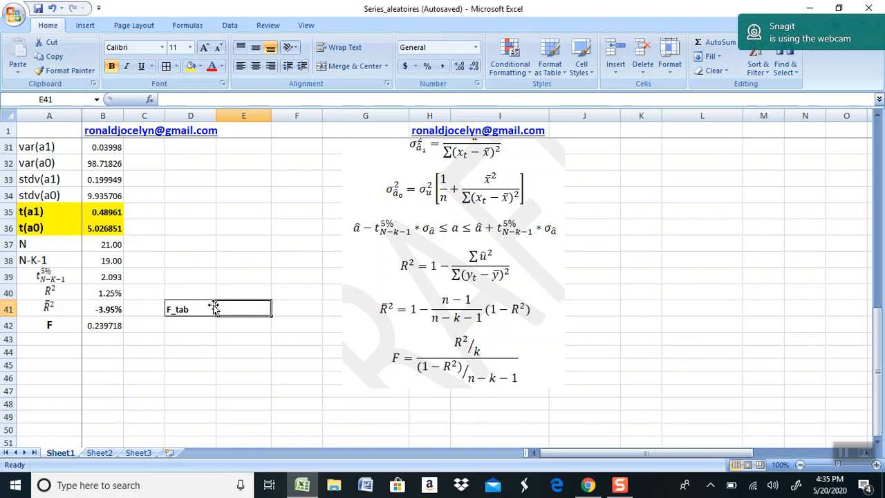
click(236, 339)
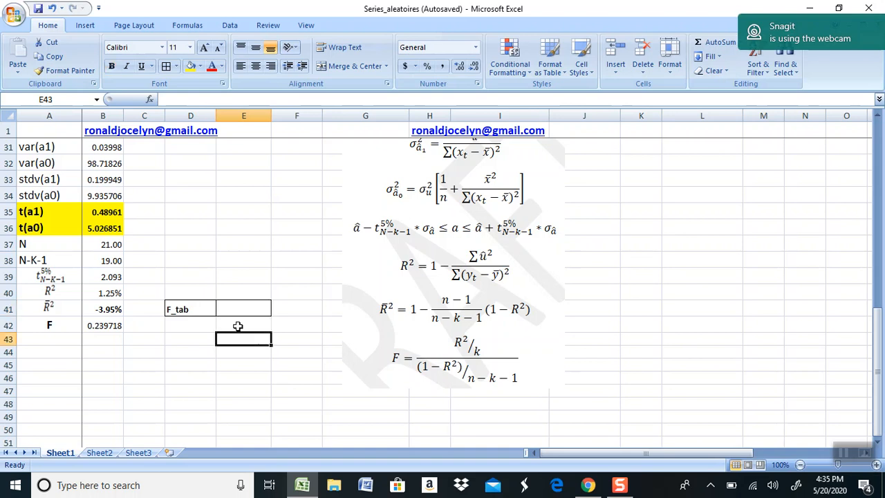
click(235, 311)
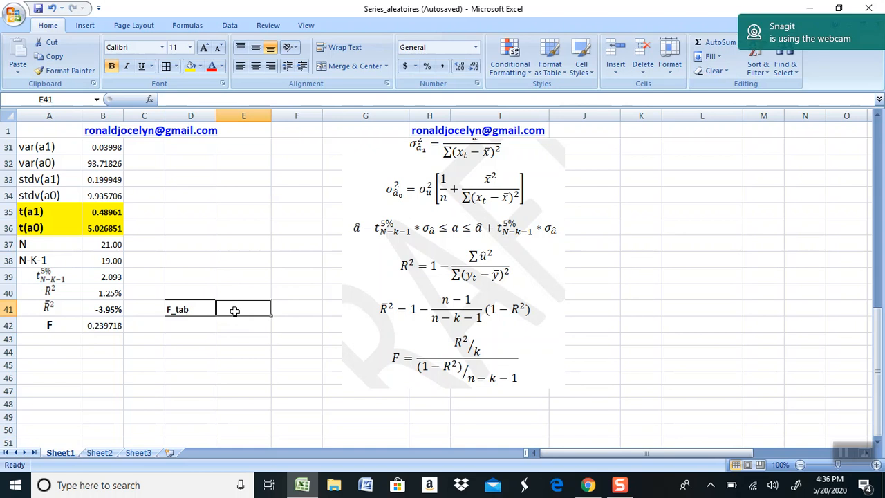
text(=)
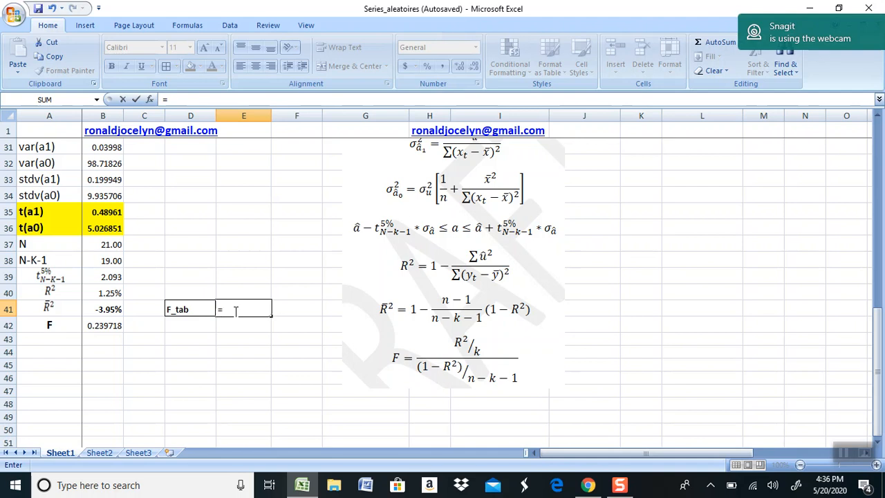
text(finv)
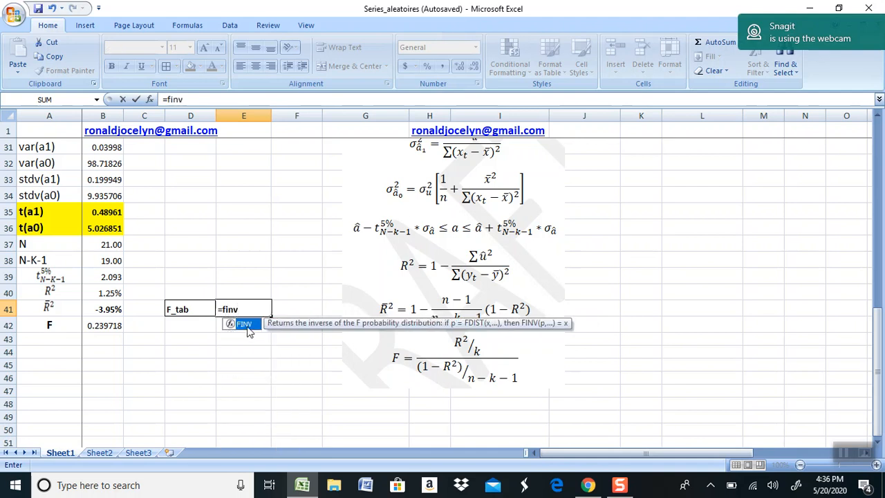
double_click(246, 328)
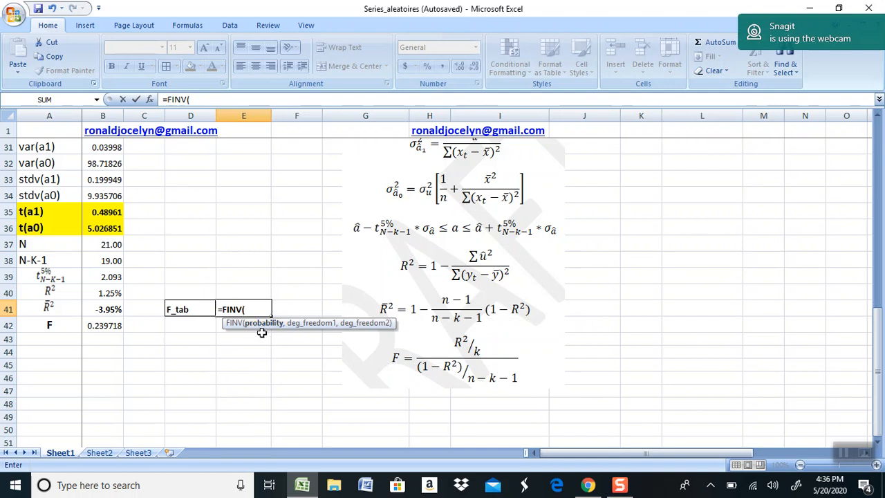
text(5%,)
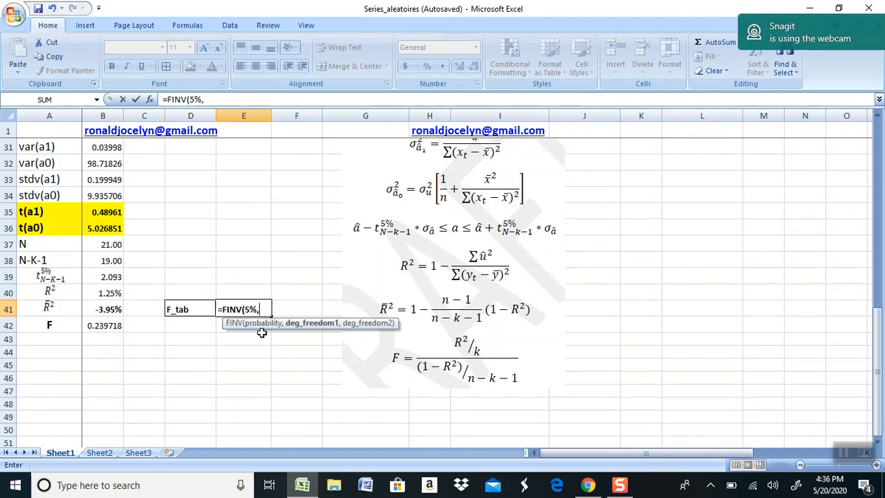
text(1,)
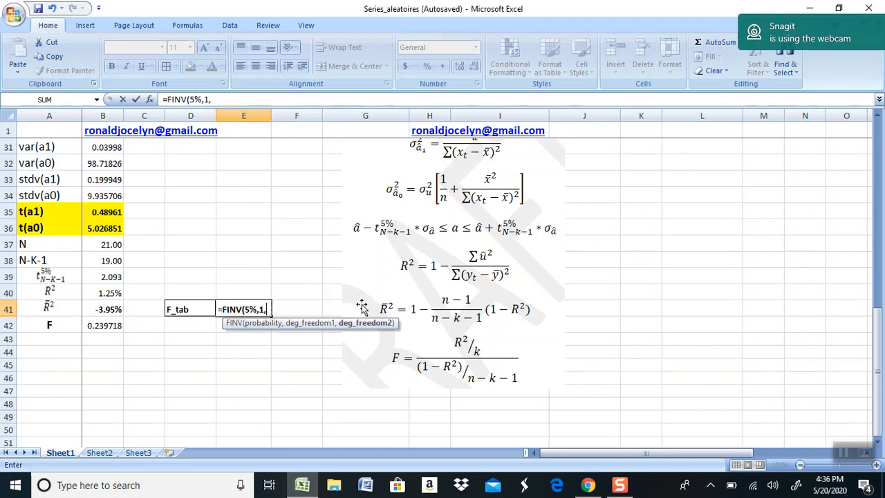
click(105, 260)
text())
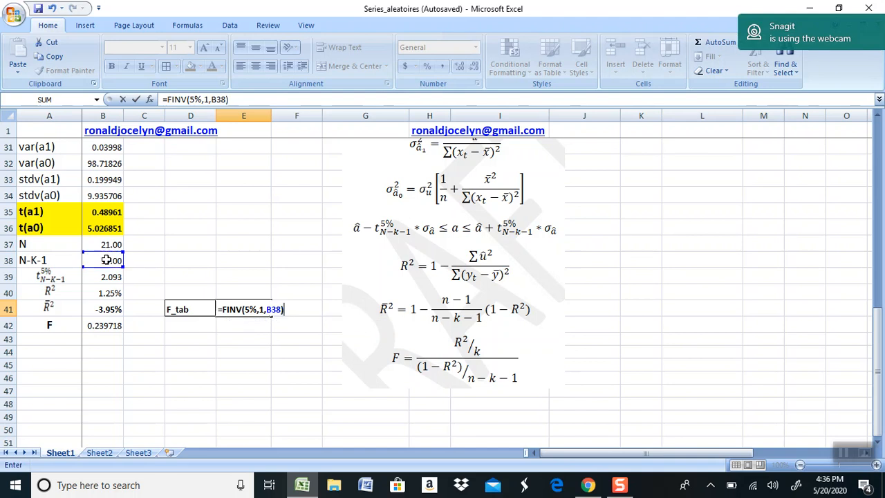
key(Return)
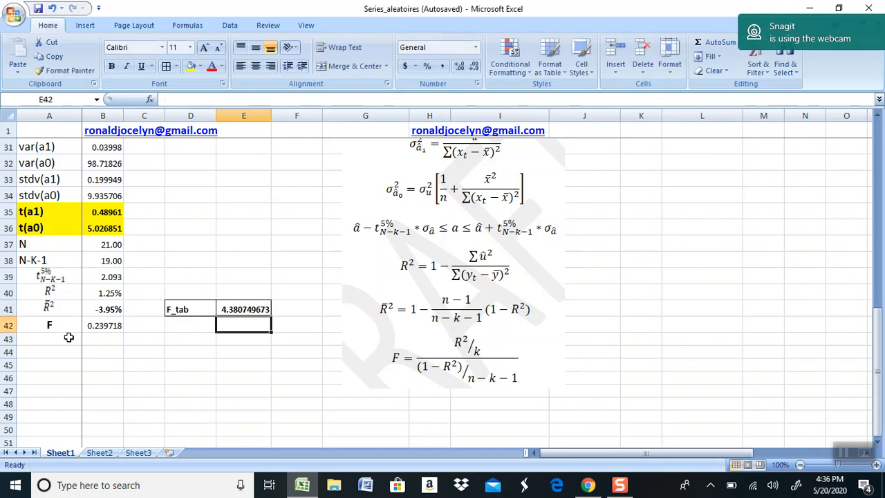
Step: Highlight the F label and its value in A42:B42 with a yellow fill
click(97, 337)
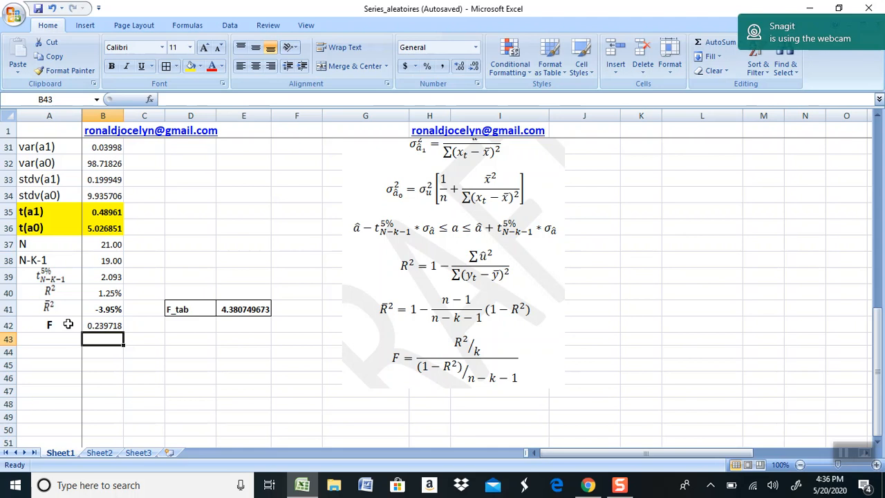
drag(47, 325, 97, 327)
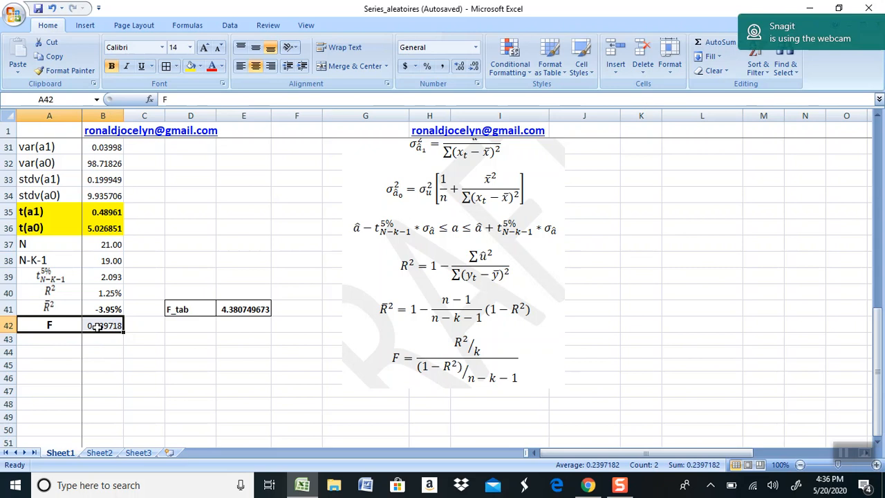
click(191, 66)
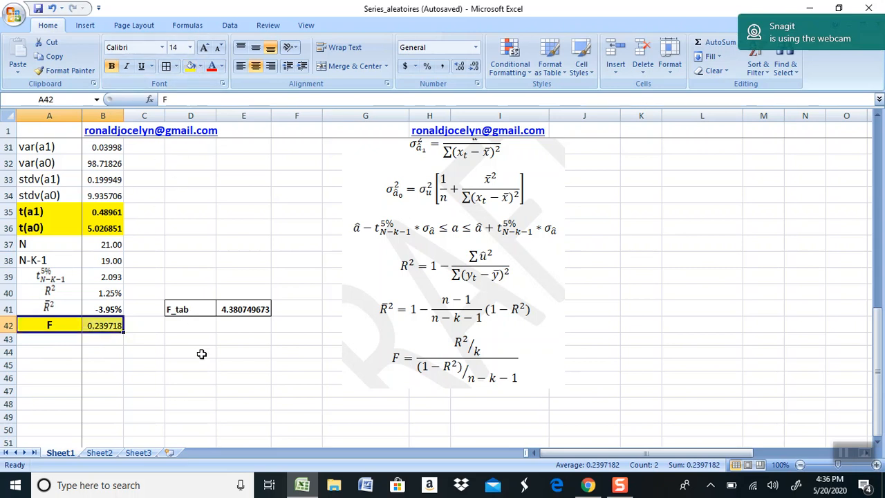
click(201, 354)
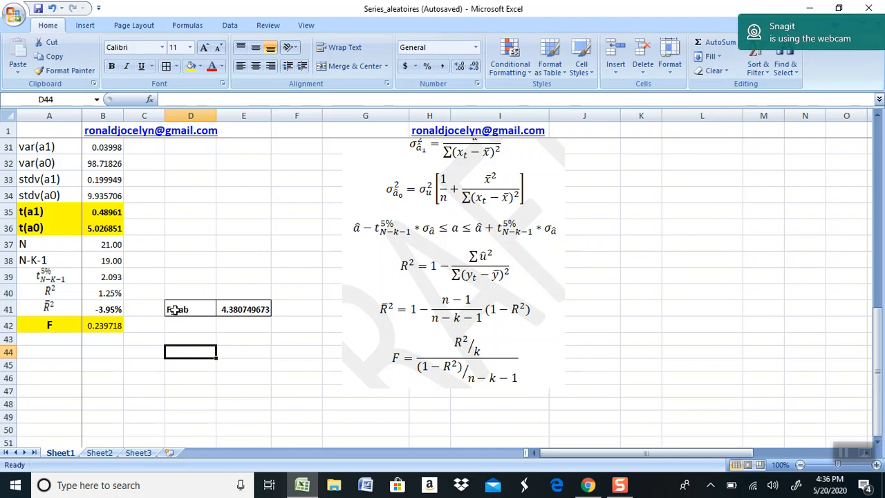
Step: Compare the calculated F statistic in A42:B42 with the critical F_tab value in D41:E41
drag(176, 309, 240, 317)
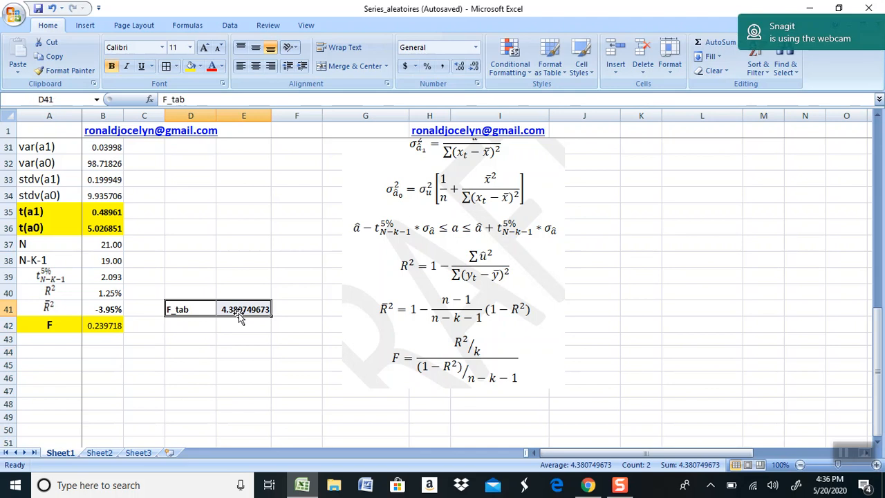
click(238, 321)
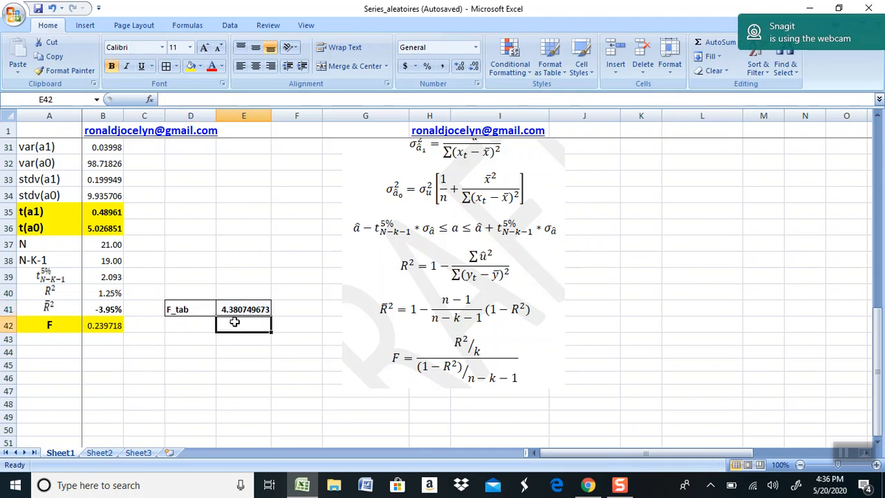
click(93, 326)
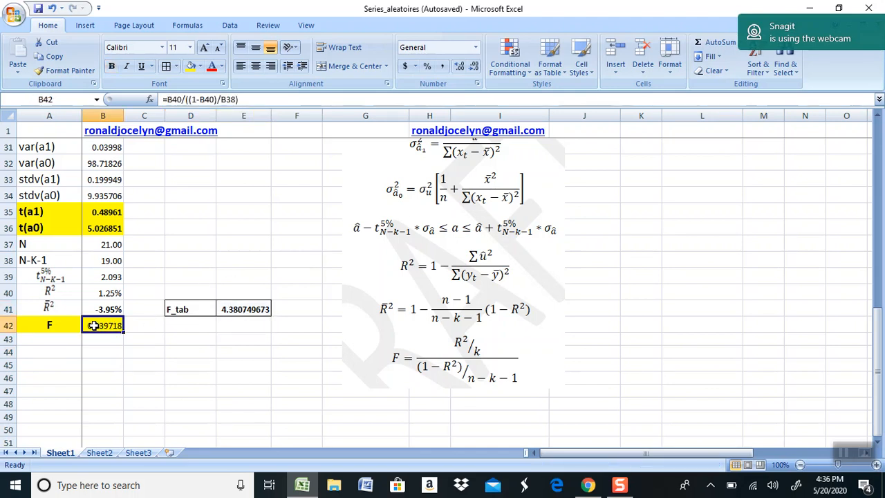
drag(94, 326, 59, 326)
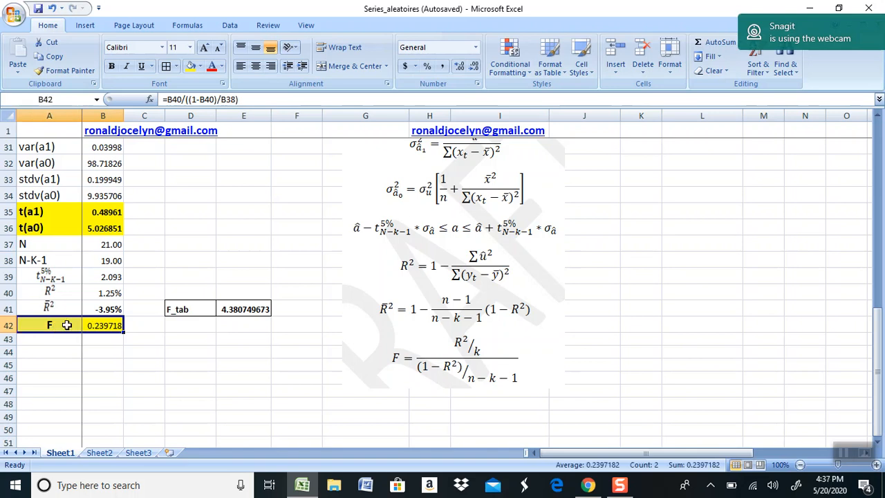
click(93, 351)
click(59, 326)
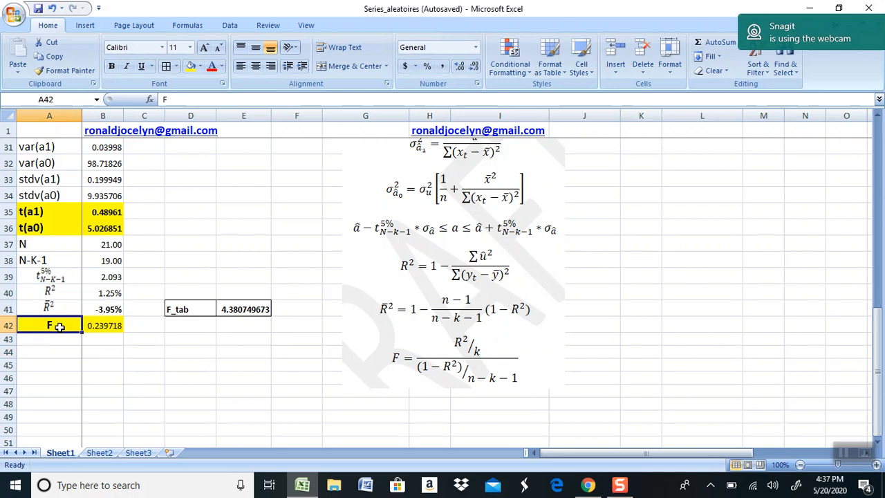
drag(60, 326, 103, 326)
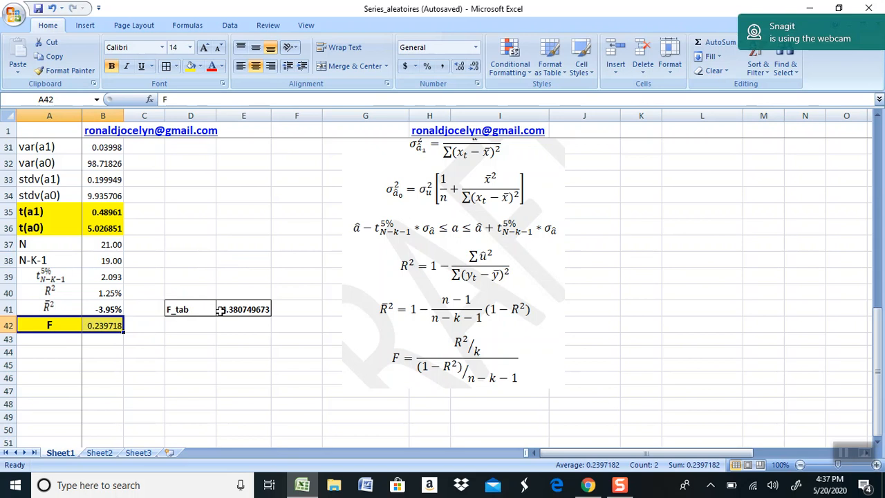
click(249, 324)
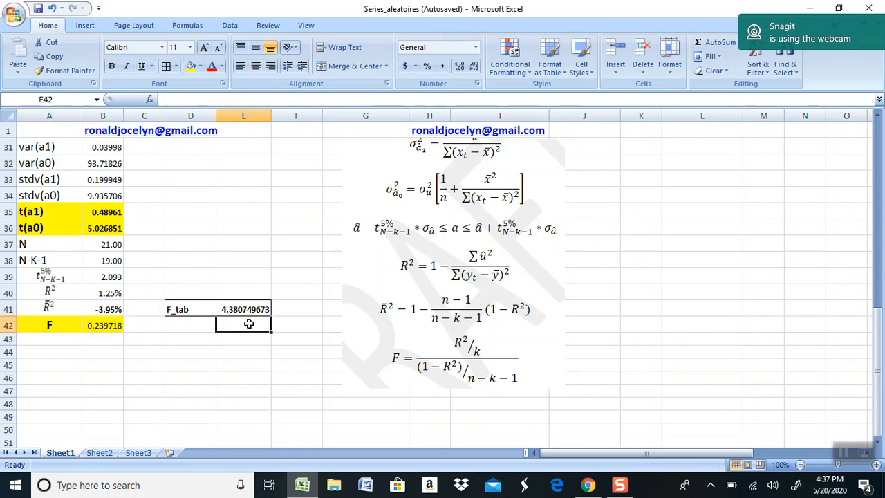
Step: Examine R² in B40, and the ^a1 and ^a0 rows beside the Borne inf. and Borne sup. headings
key(Return)
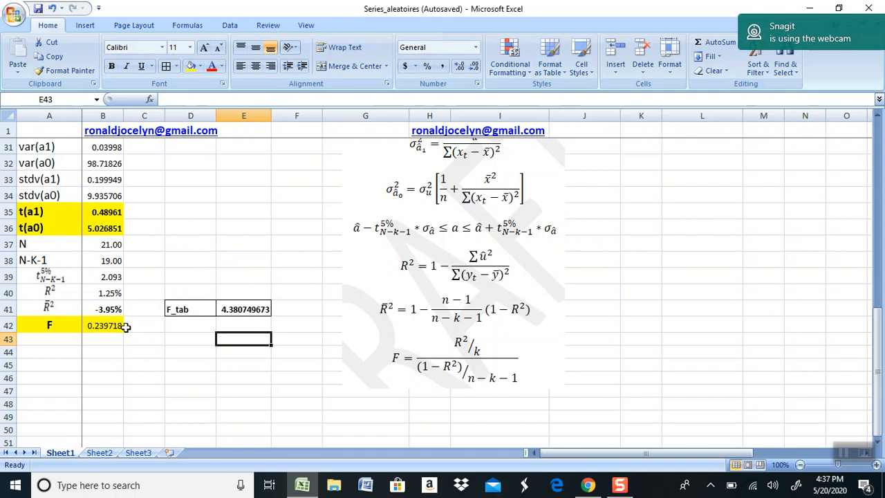
click(105, 290)
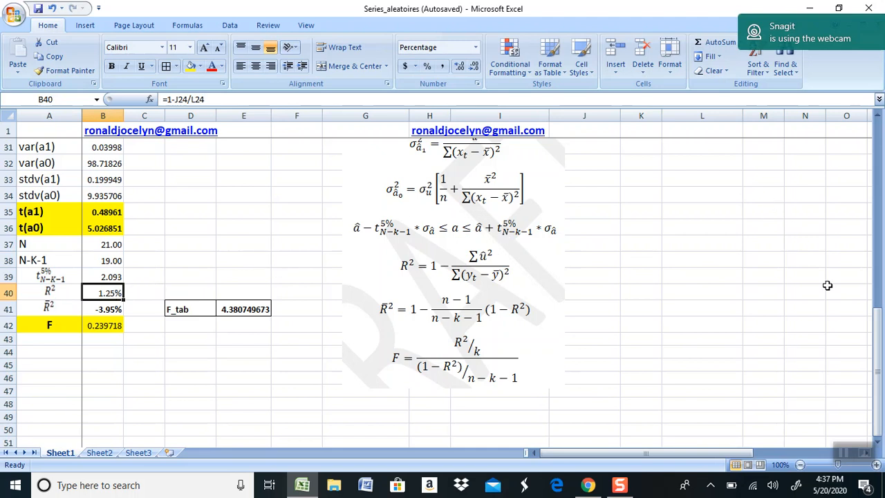
click(880, 339)
drag(881, 339, 880, 211)
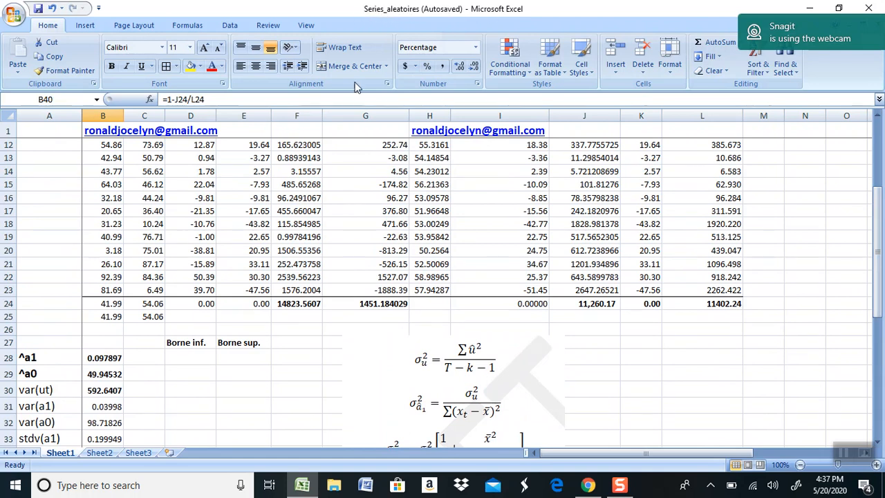
click(184, 360)
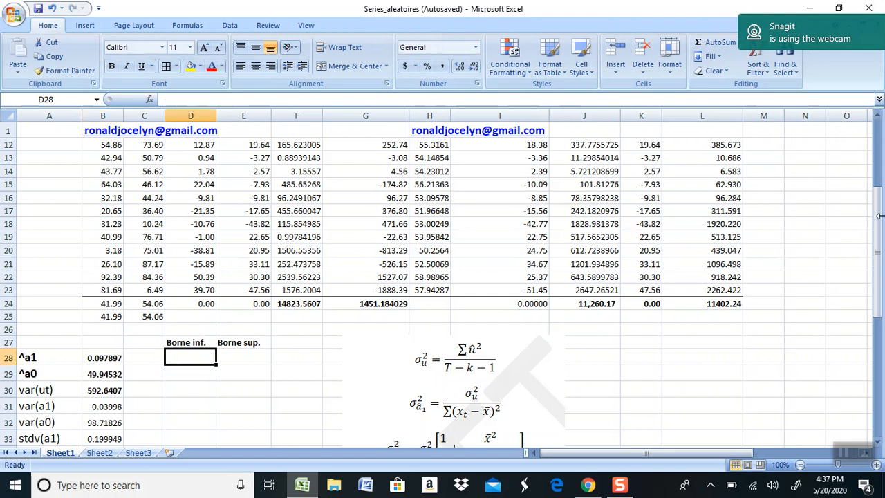
drag(876, 256, 863, 293)
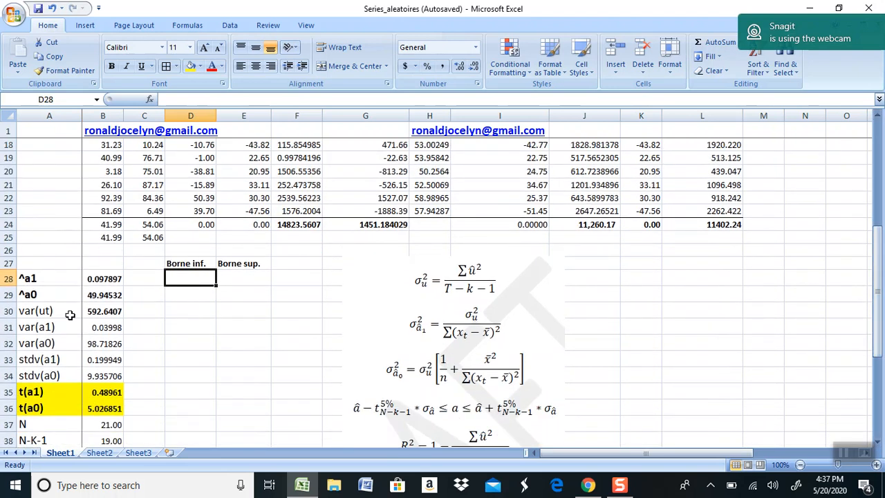
click(48, 284)
click(42, 295)
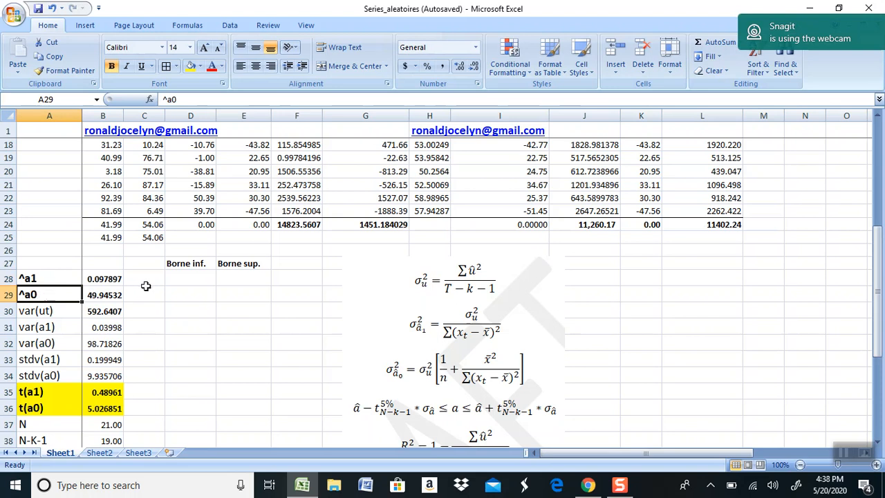
Step: Enter the lower confidence bound for ^a1 in D28 with the formula =B28-B39*B31
click(188, 275)
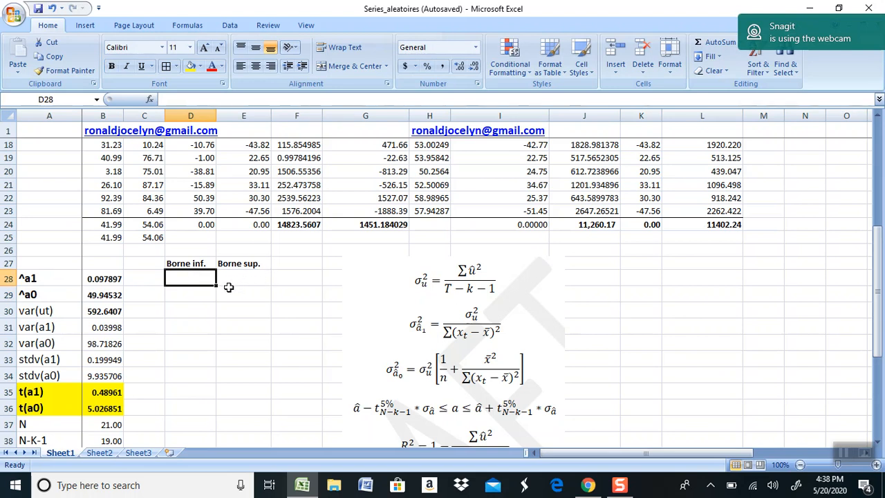
text(=)
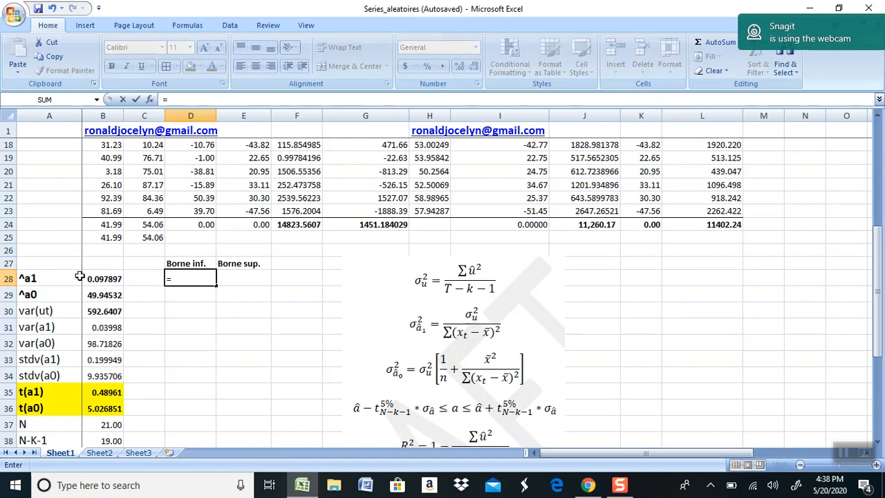
click(103, 279)
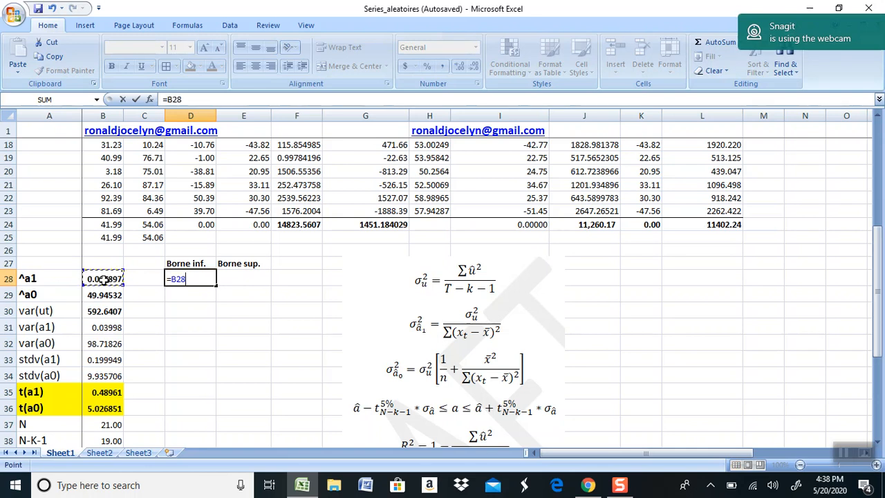
text(-)
drag(877, 252, 877, 285)
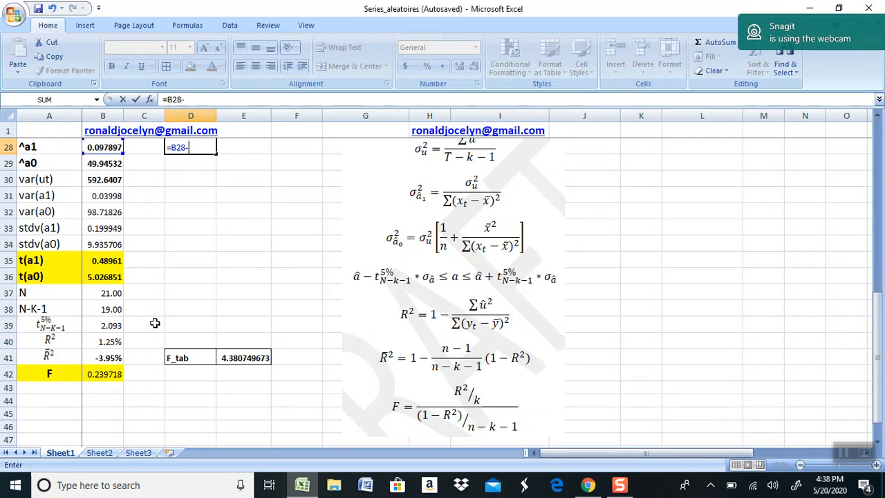
click(110, 326)
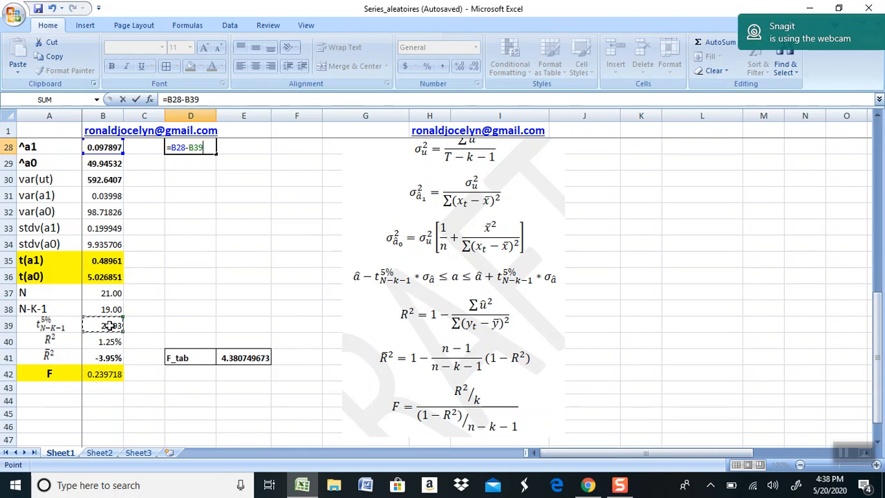
text(*)
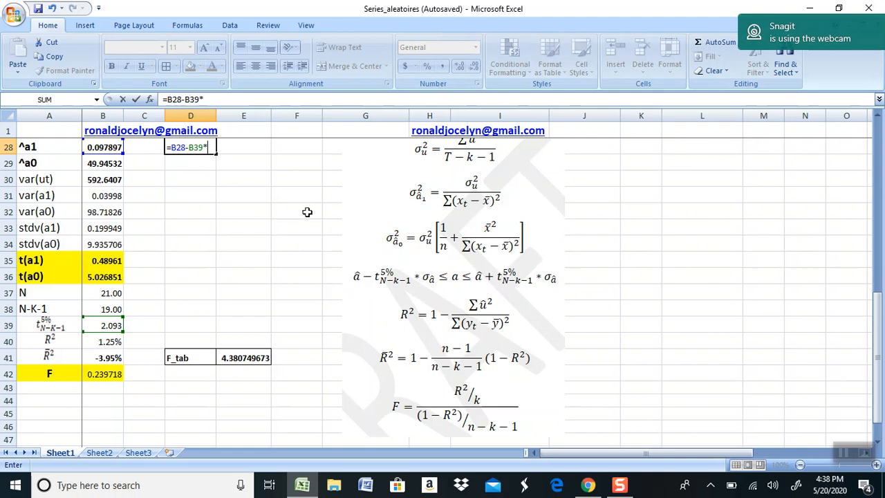
click(98, 195)
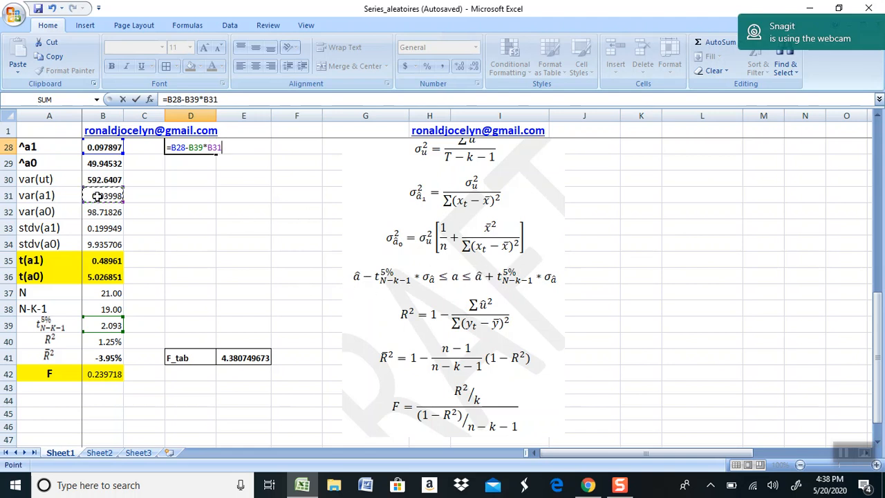
key(Return)
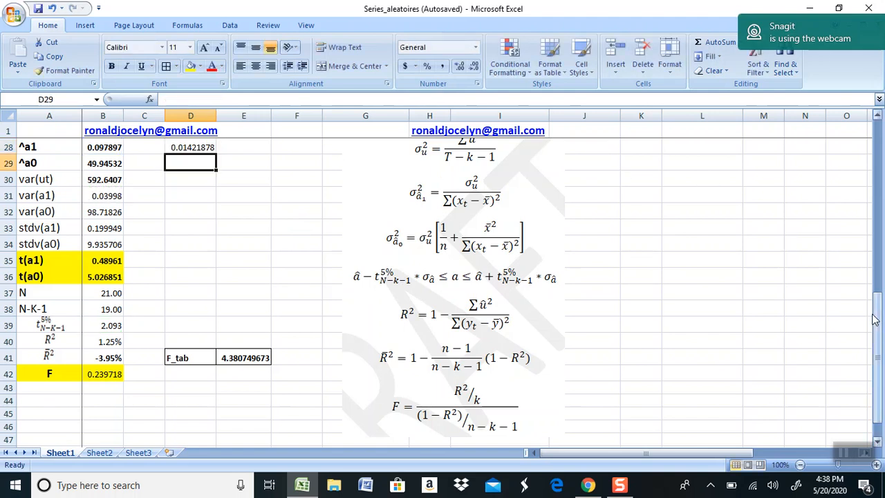
Step: Fill the lower-bound formula from D28 down to D29 and inspect the references it uses for ^a0
drag(876, 320, 876, 285)
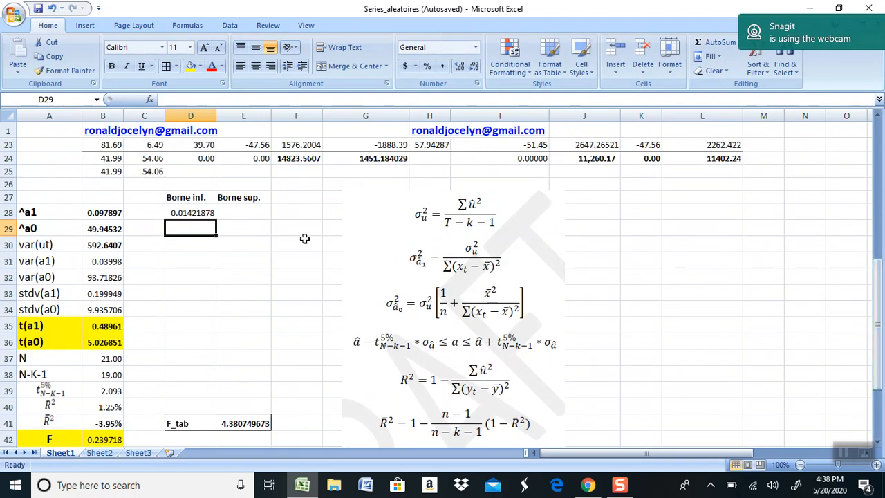
click(198, 215)
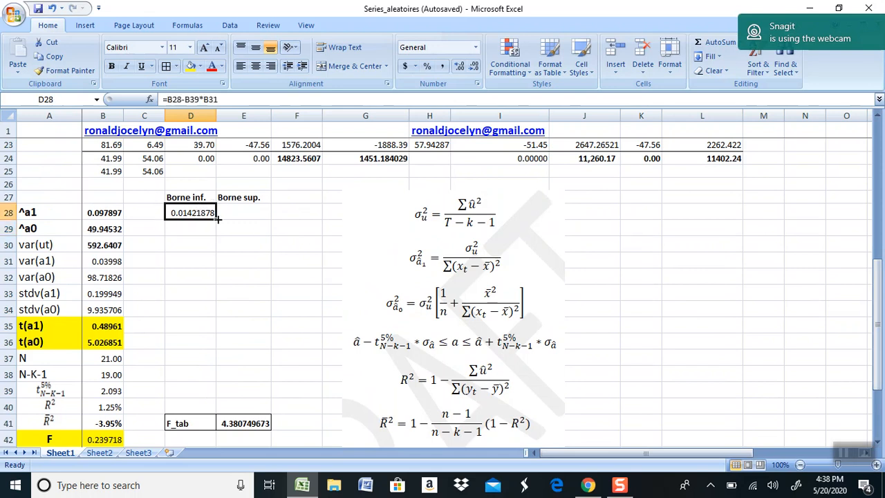
drag(214, 227, 213, 234)
double_click(195, 230)
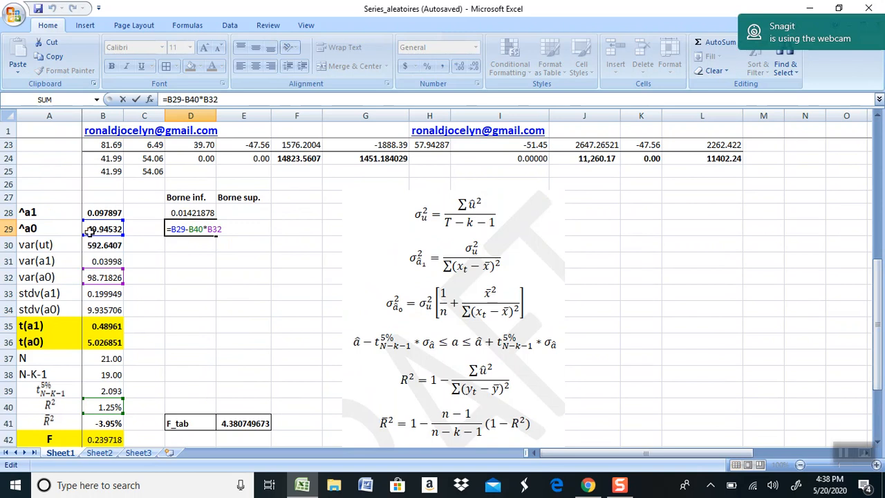
key(Return)
Step: Correct the ^a1 lower-bound formula in D28 to use stdv(a1) from B33, as =B28-B39*B33
double_click(195, 212)
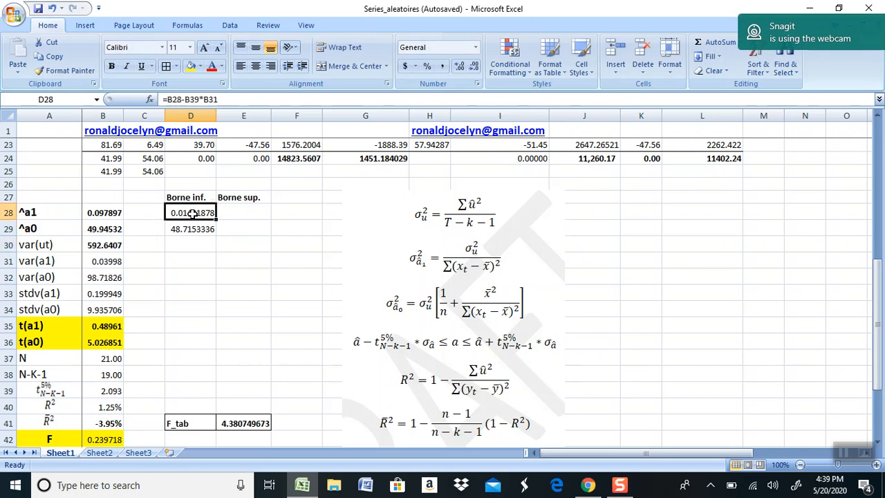
drag(108, 267, 110, 293)
key(Return)
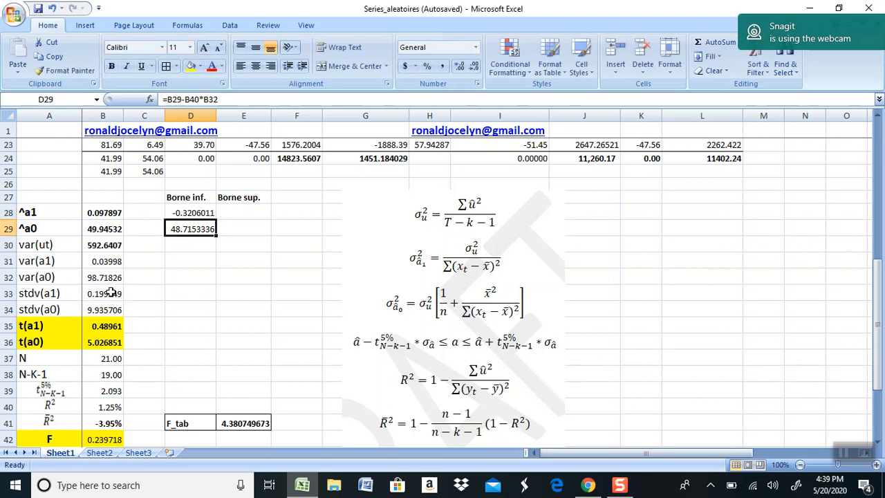
Step: Fill the D28 formula down to D29 and point its critical t reference to B39, as =B29-B39*B34
click(196, 213)
drag(216, 220, 217, 234)
double_click(192, 228)
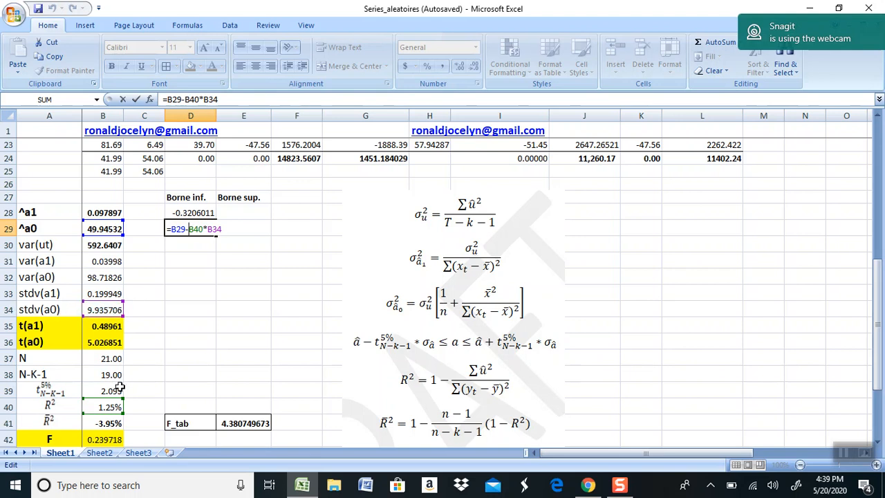
drag(108, 401, 108, 391)
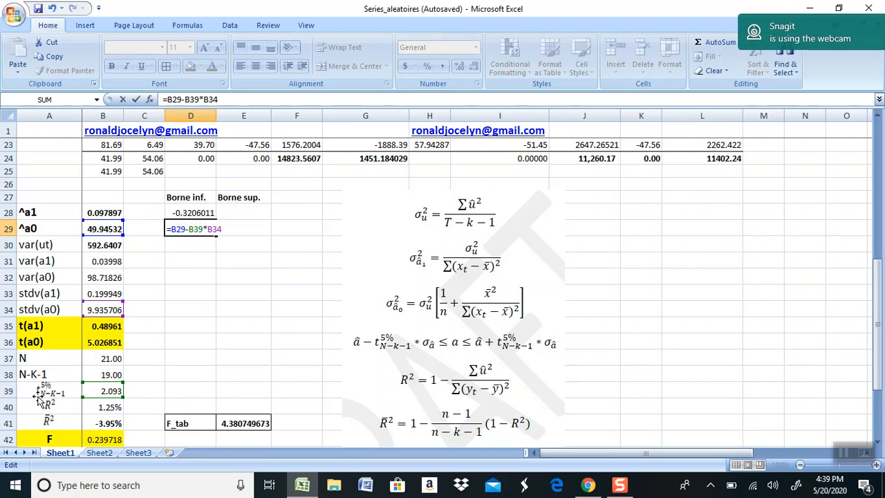
key(Return)
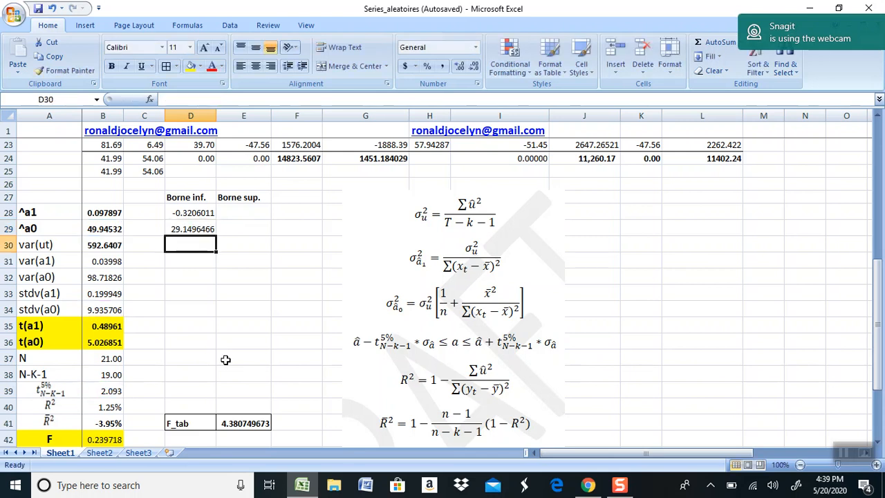
Step: Fill the D29 formula up into D28 and repoint its critical t reference to B39, as =B28-B39*B33
click(199, 230)
drag(216, 235, 212, 213)
double_click(197, 212)
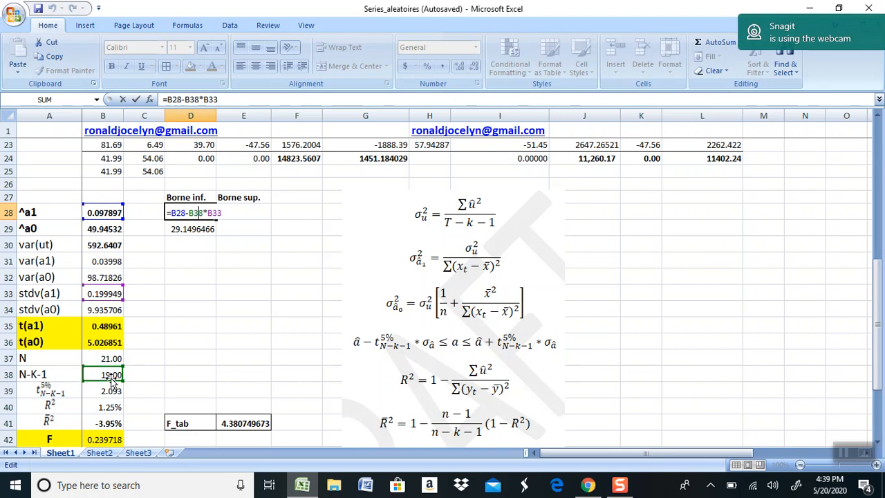
drag(110, 382, 108, 391)
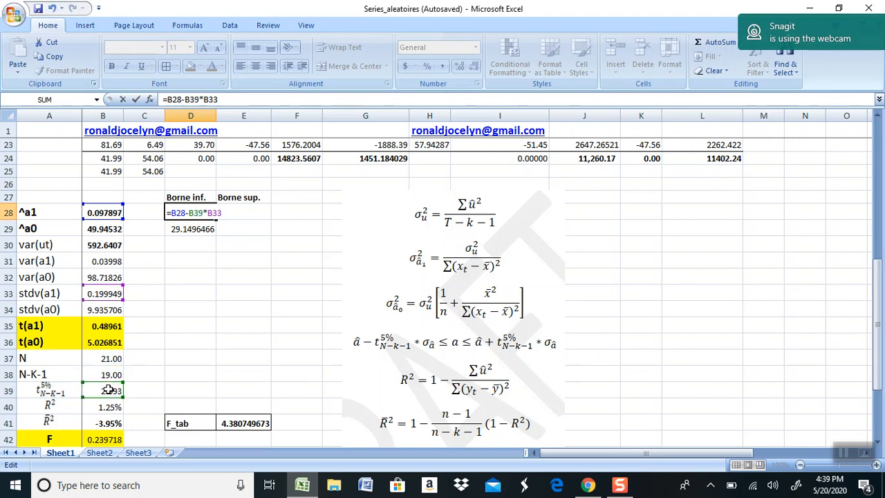
key(Return)
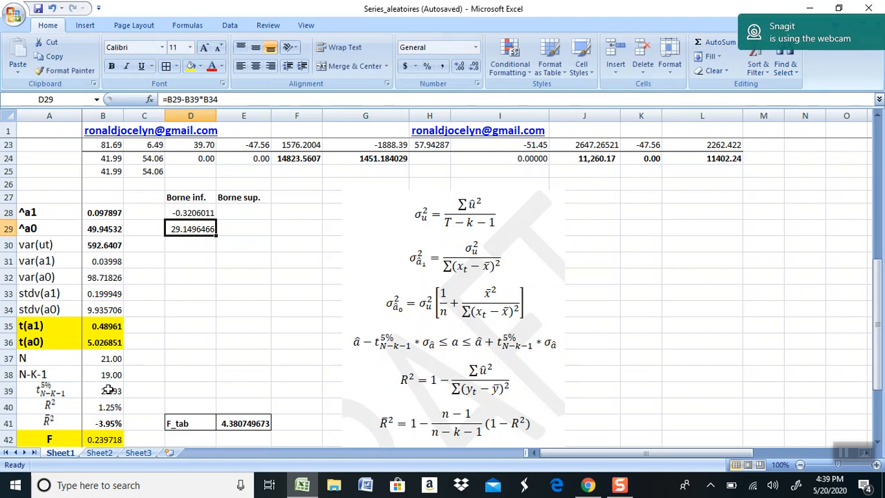
Step: Check the cell references in the Borne inf. formulas for ^a1 in D28 and ^a0 in D29
click(200, 304)
double_click(192, 213)
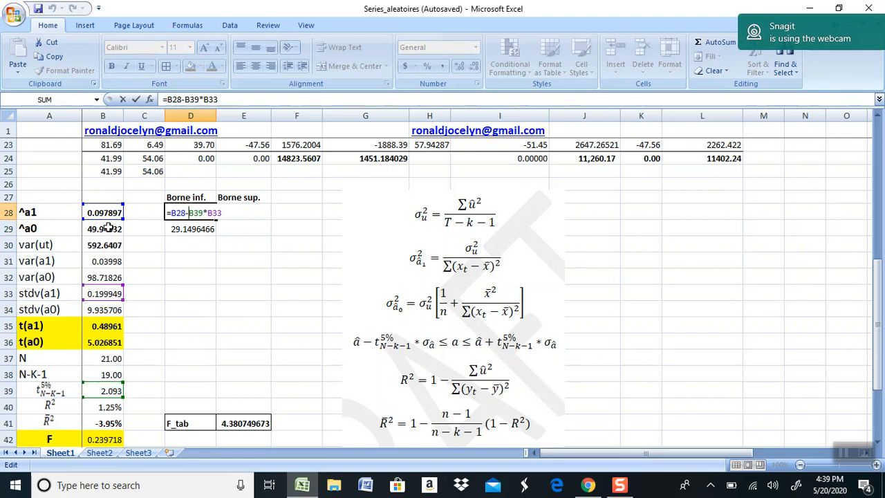
key(Return)
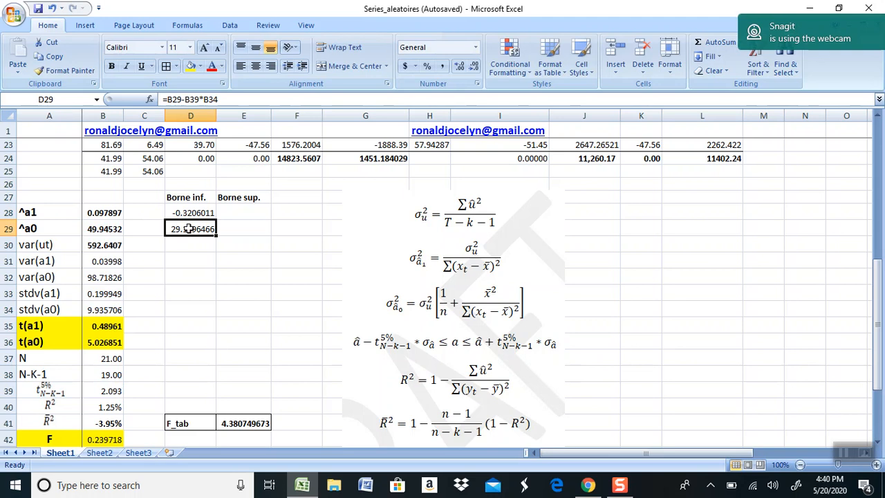
double_click(183, 229)
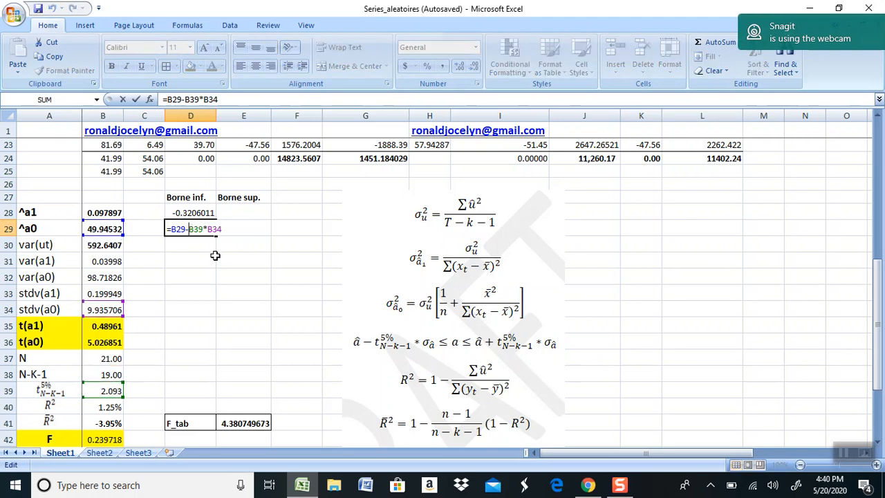
key(Return)
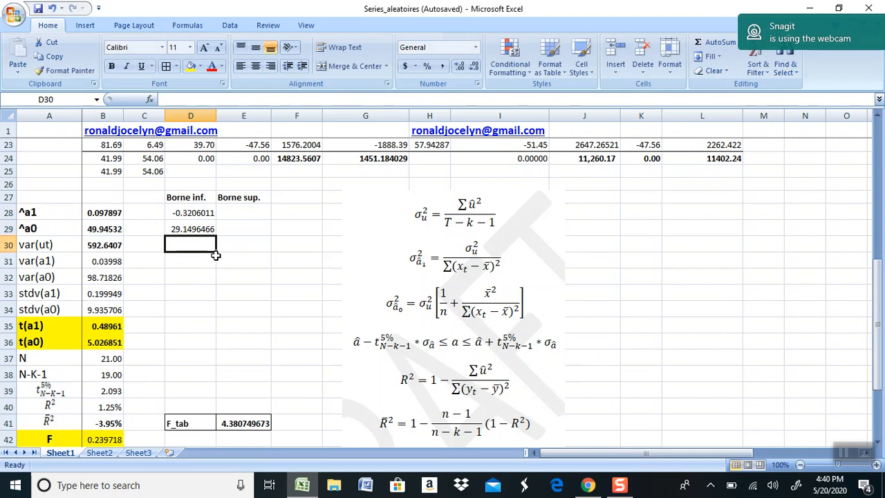
Step: Copy the D28 formula text into E28 and change its minus to a plus for the ^a1 upper bound, as =B28+B39*B33
click(197, 212)
drag(236, 99, 158, 101)
key(ctrl+c)
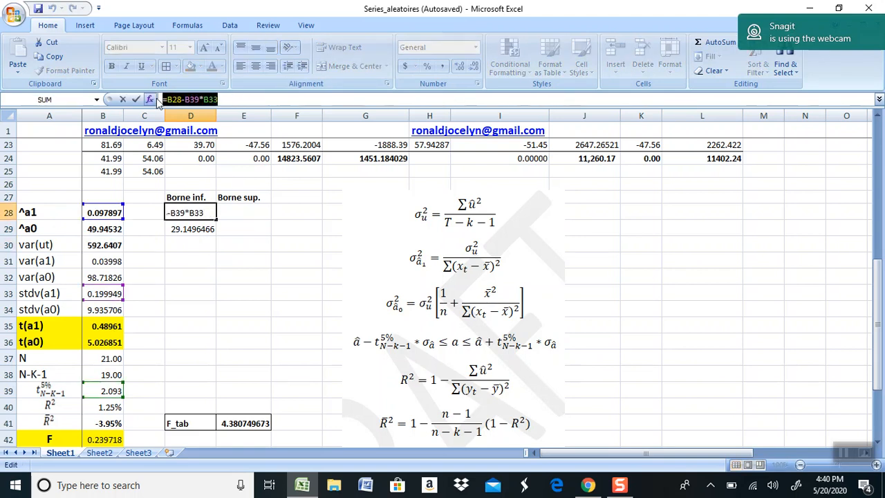
key(Escape)
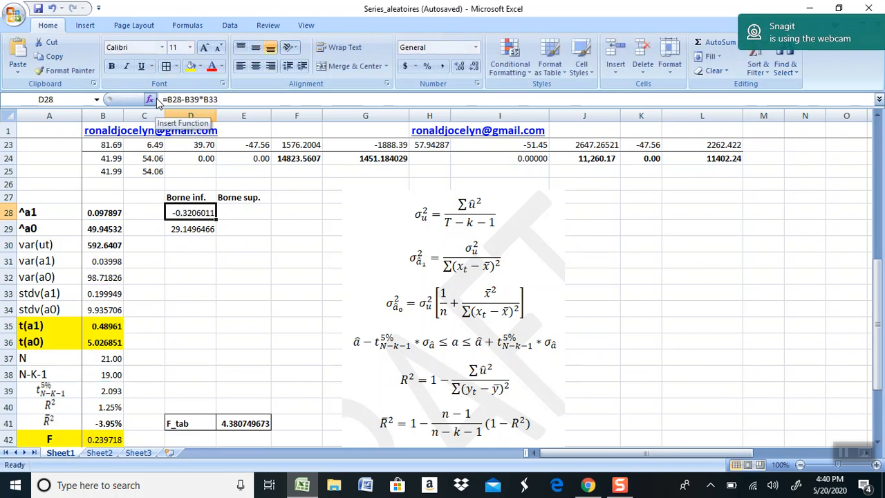
click(237, 210)
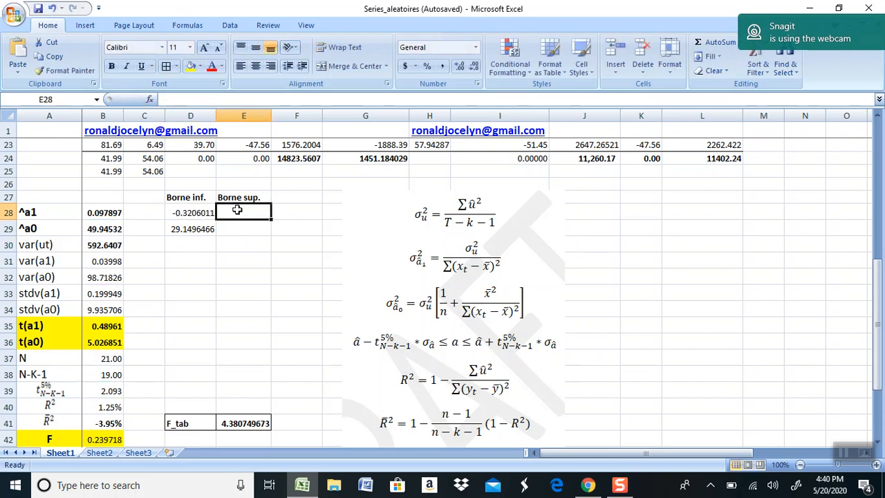
key(ctrl+v)
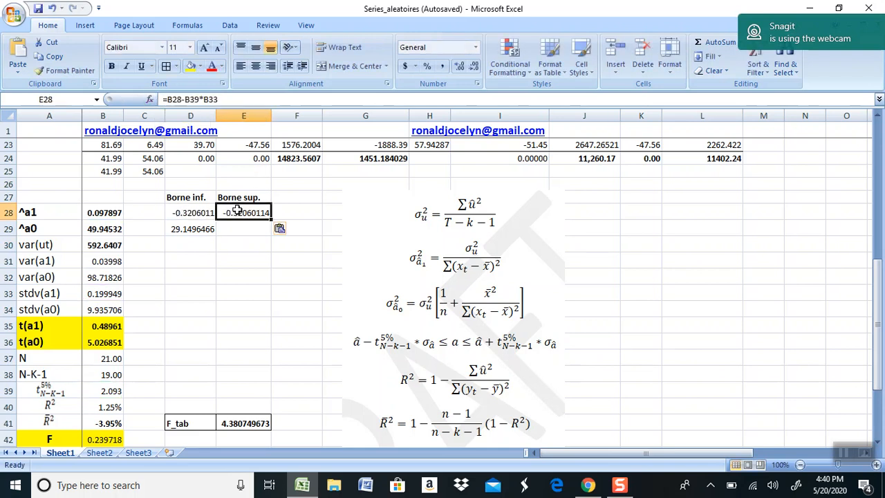
click(184, 99)
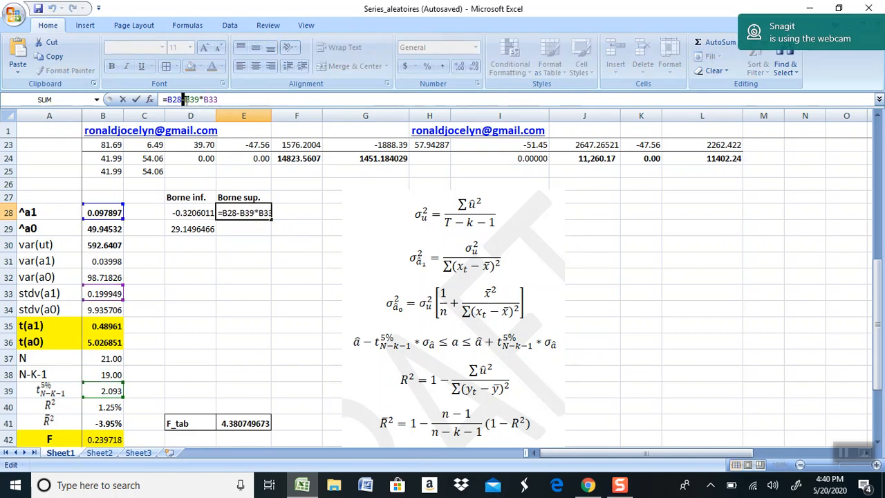
text(+)
key(Return)
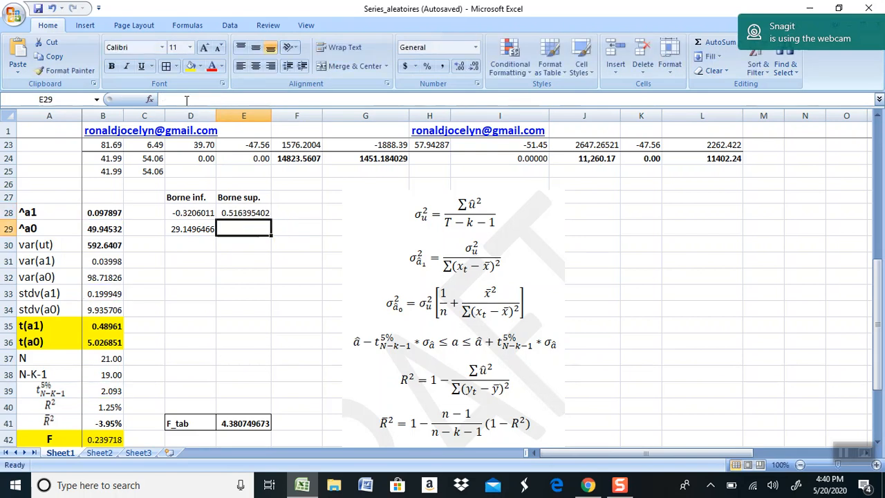
Step: Copy the D29 formula text into E29 and change its minus to a plus for the ^a0 upper bound, as =B29+B39*B34
click(193, 223)
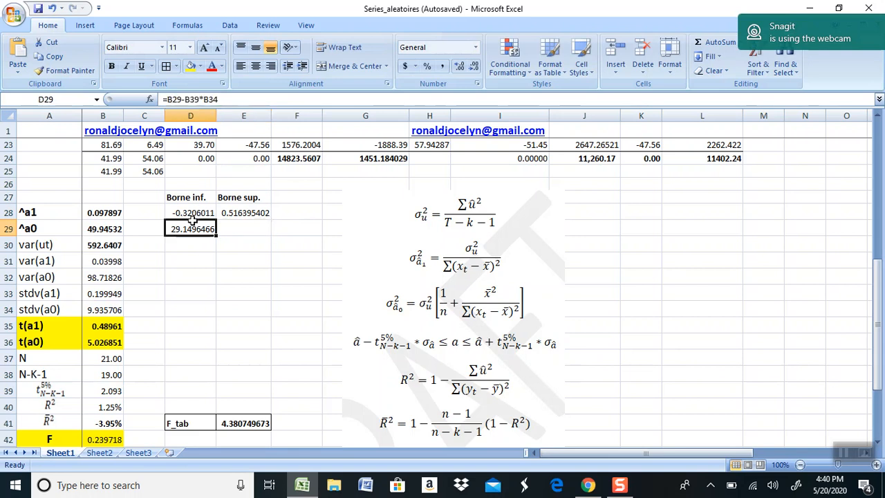
click(229, 99)
drag(229, 98, 150, 104)
key(ctrl+c)
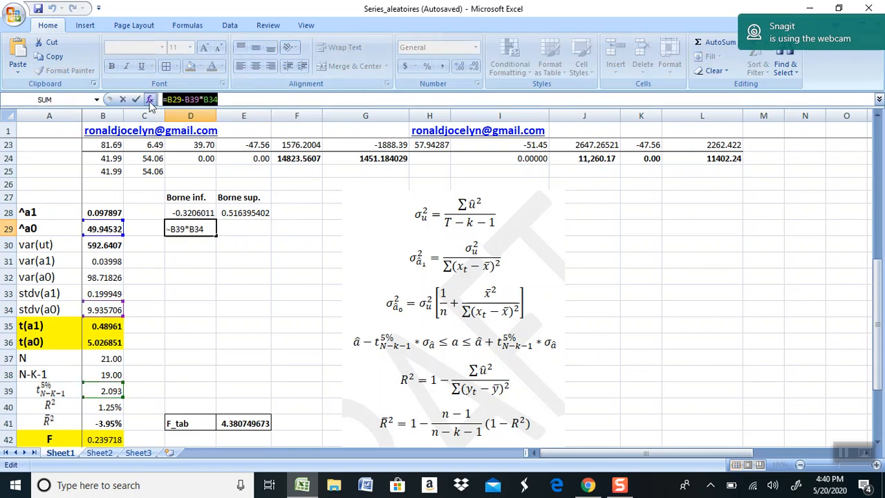
click(136, 99)
click(227, 226)
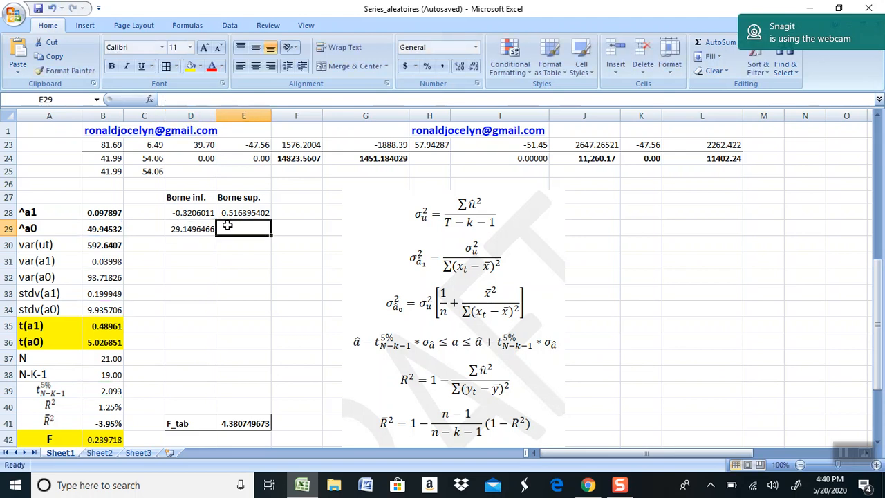
key(ctrl+v)
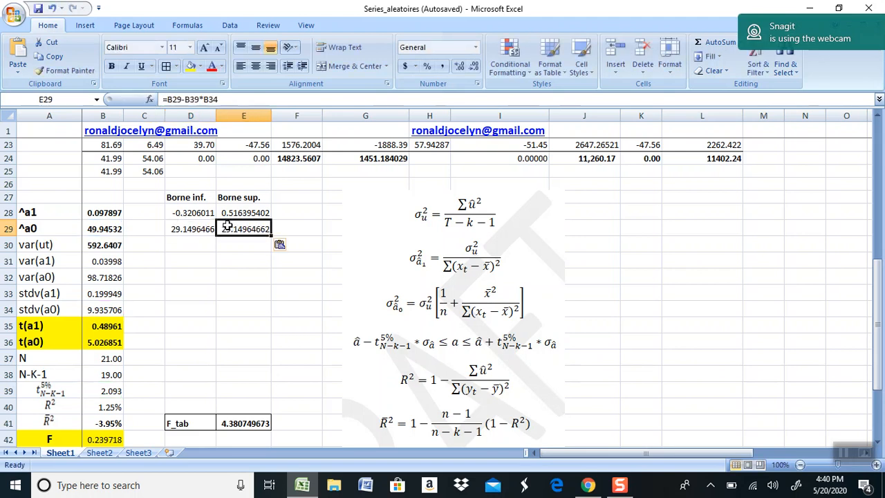
click(184, 99)
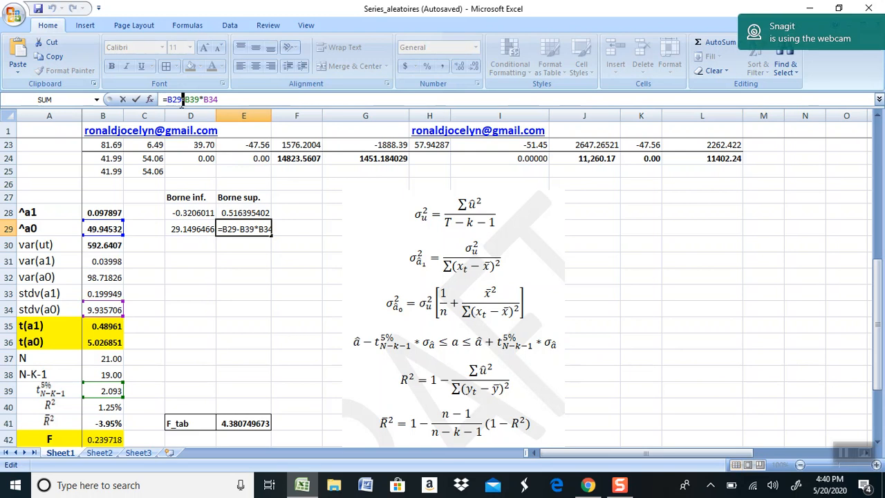
key(BackSpace)
text(+)
key(Return)
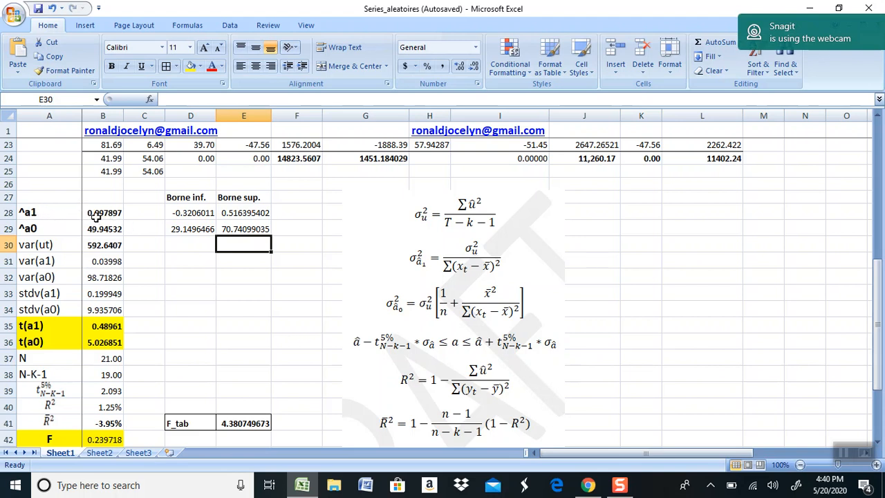
Step: Examine the lower and upper bounds of ^a1 in D28:E28 and compare the ^a0 estimate in B29 with its lower bound in D29
click(207, 211)
drag(207, 211, 232, 212)
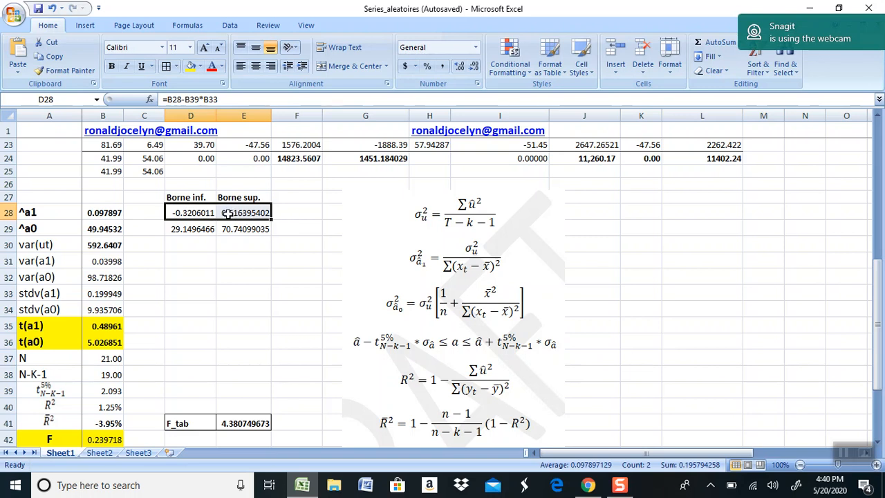
click(100, 232)
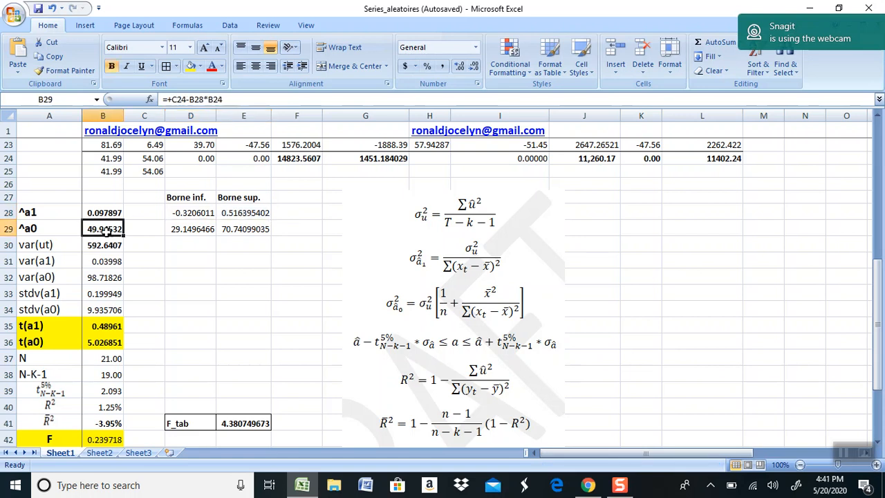
click(188, 230)
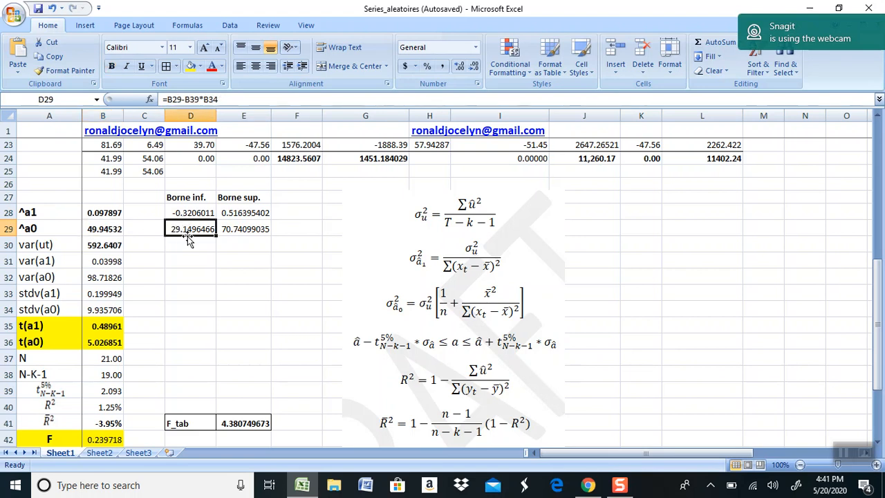